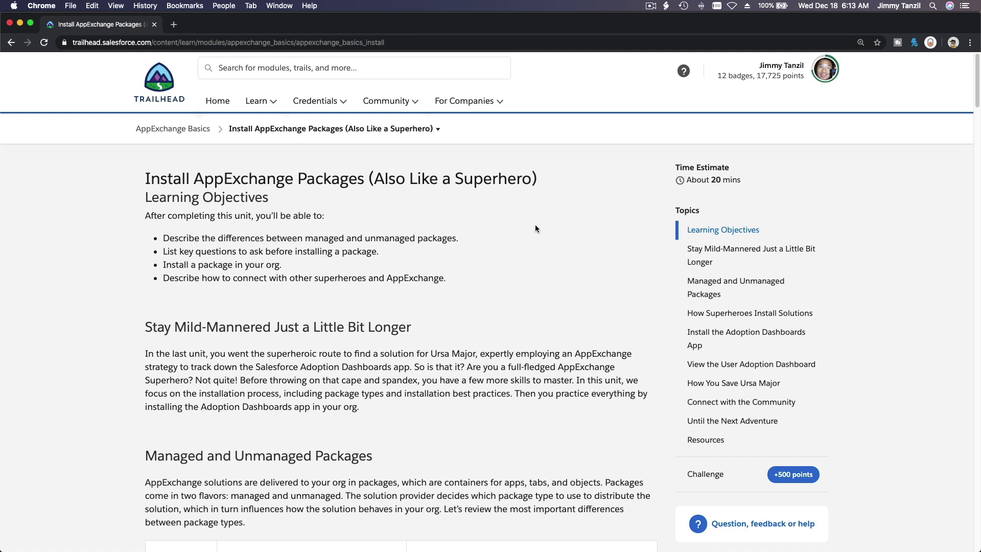
Step: Launch the default Admin Intermediate playground org from Trailhead's Hands-on Orgs list
click(828, 80)
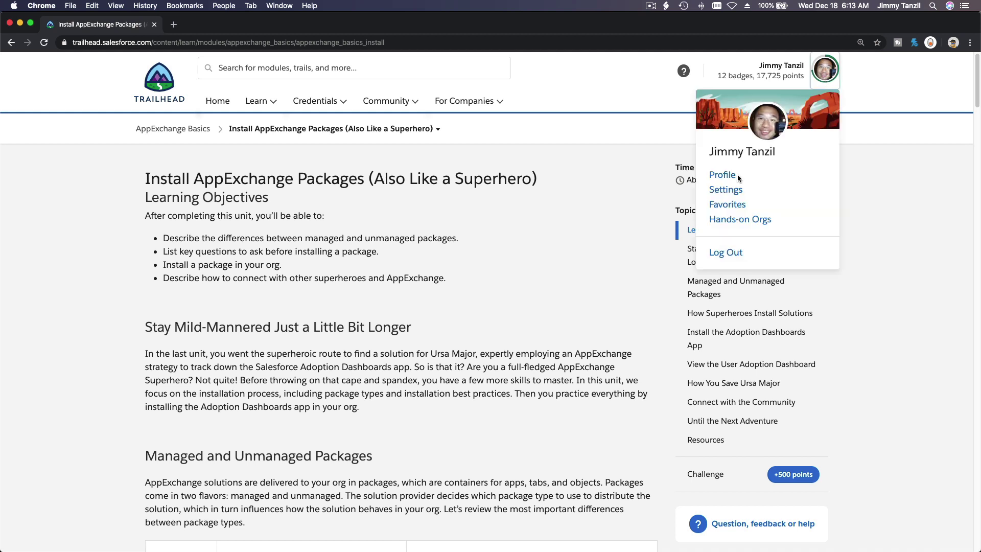
super+click(736, 220)
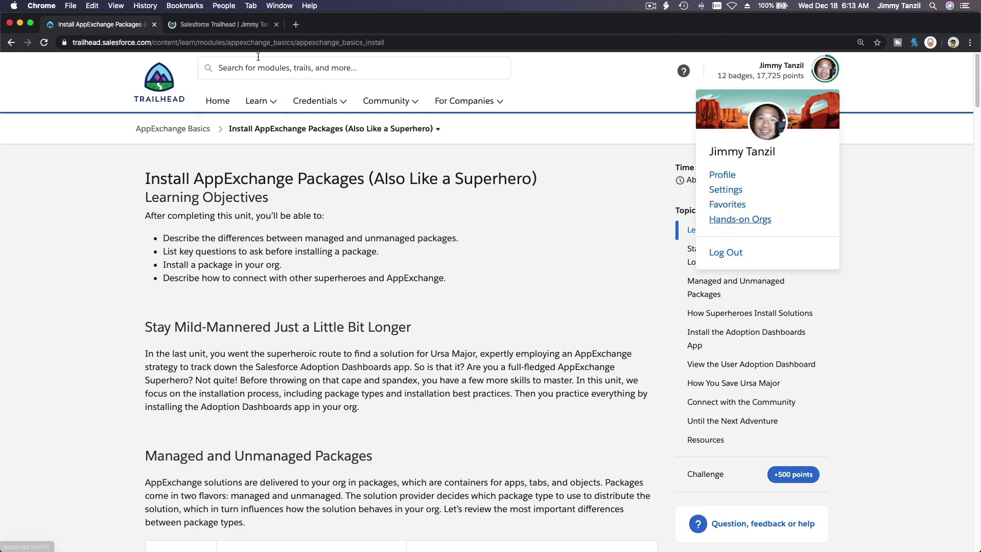
click(229, 26)
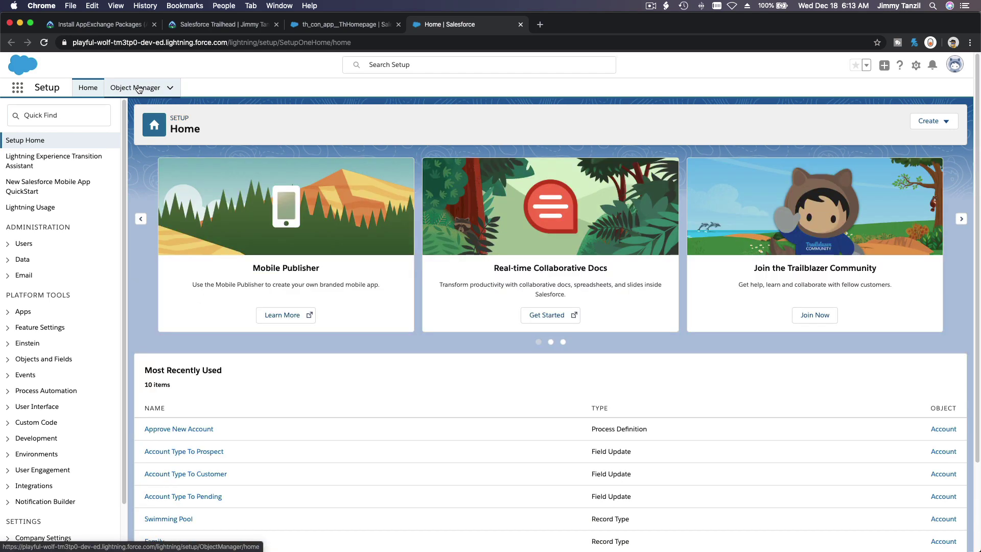
Step: Open the All Users list through Quick Find 'User' and select the administrator's username
text(Us)
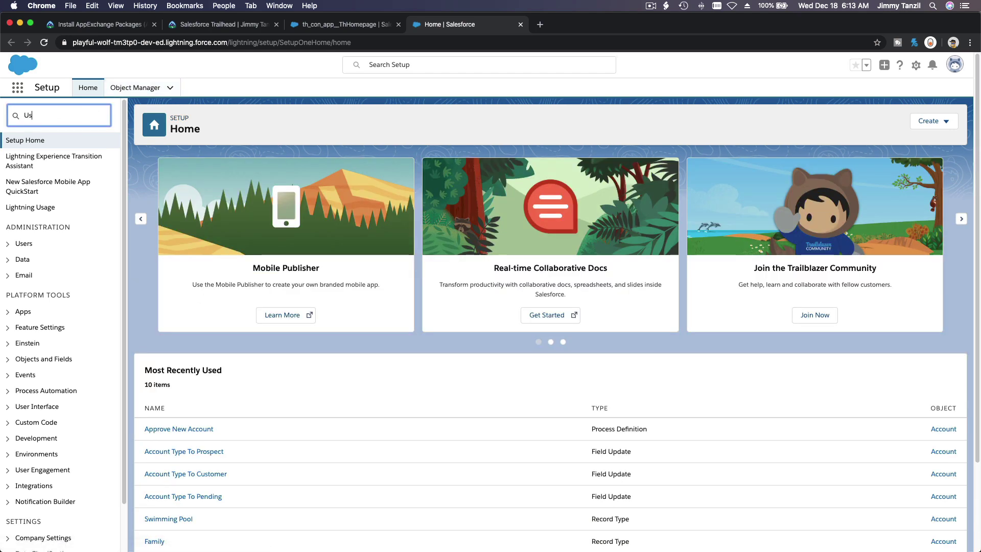
text(er)
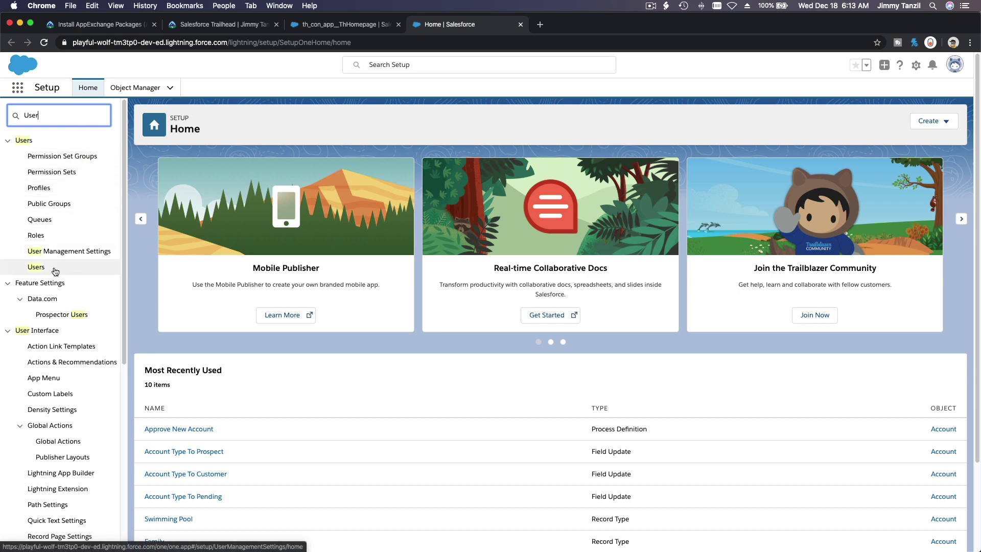
click(44, 268)
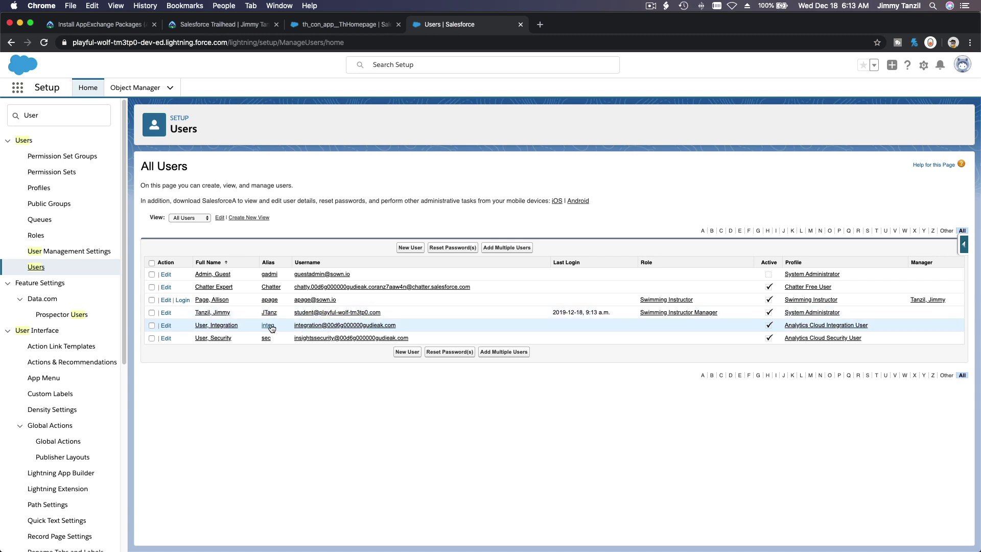
drag(385, 312, 294, 314)
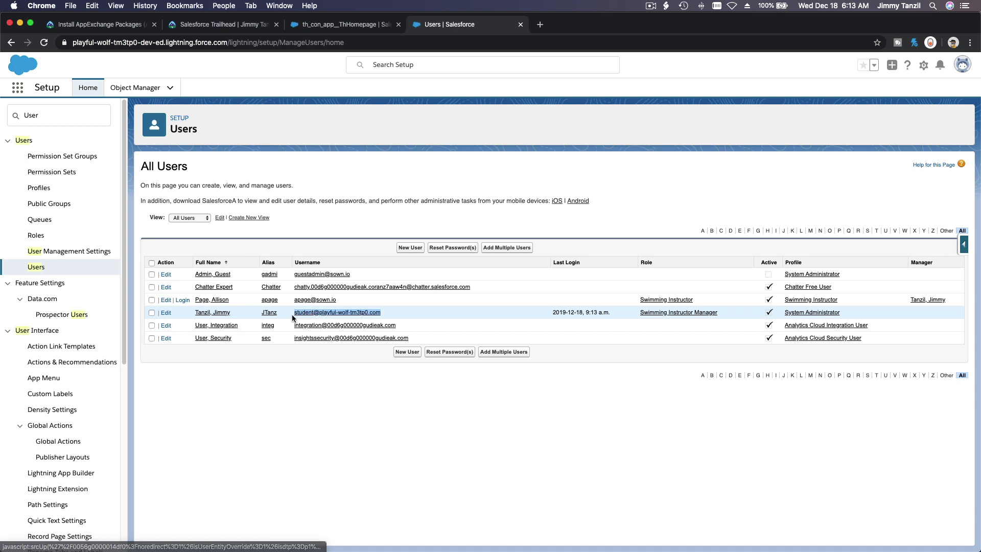
Step: Open the administrator's user record for editing and select its Email and Username values
click(166, 313)
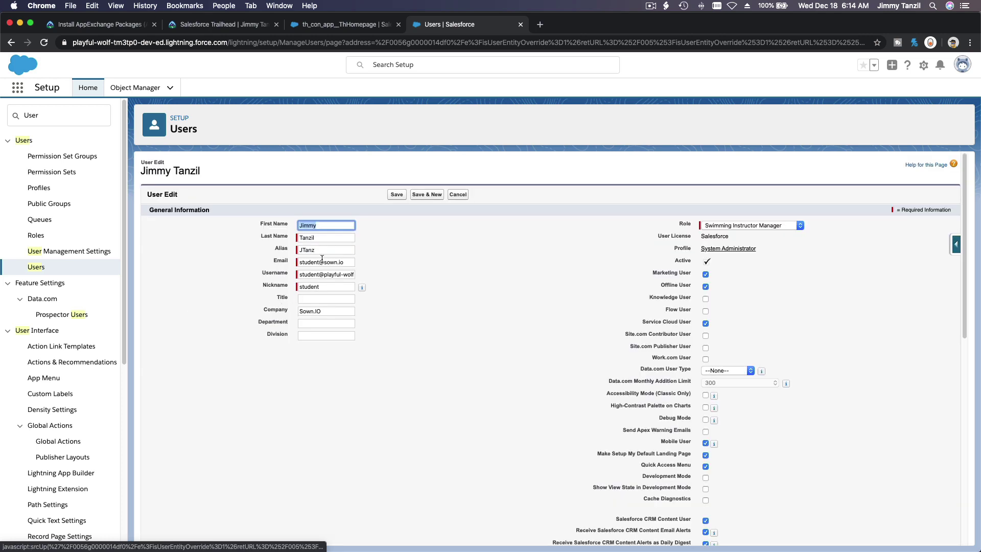
triple_click(322, 261)
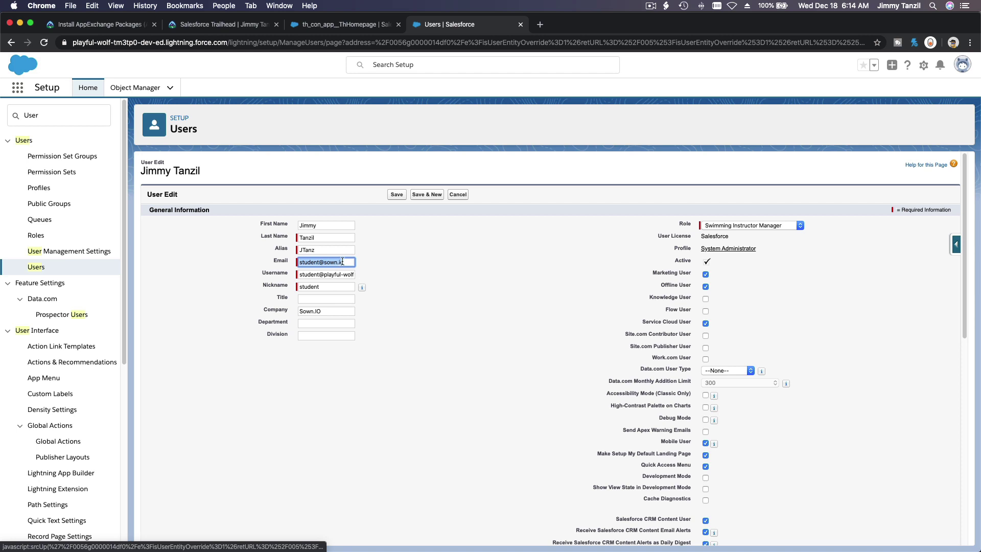
key(Tab)
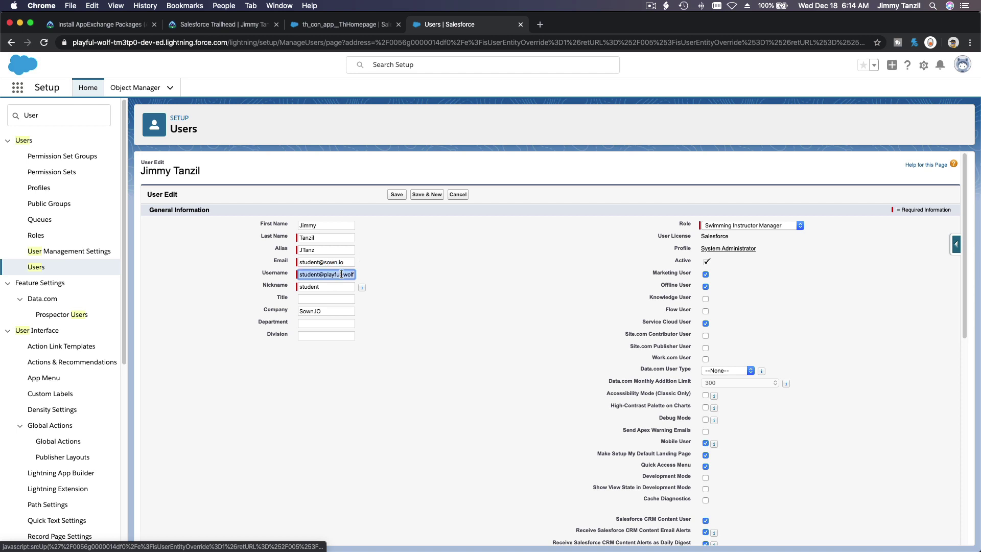
click(348, 261)
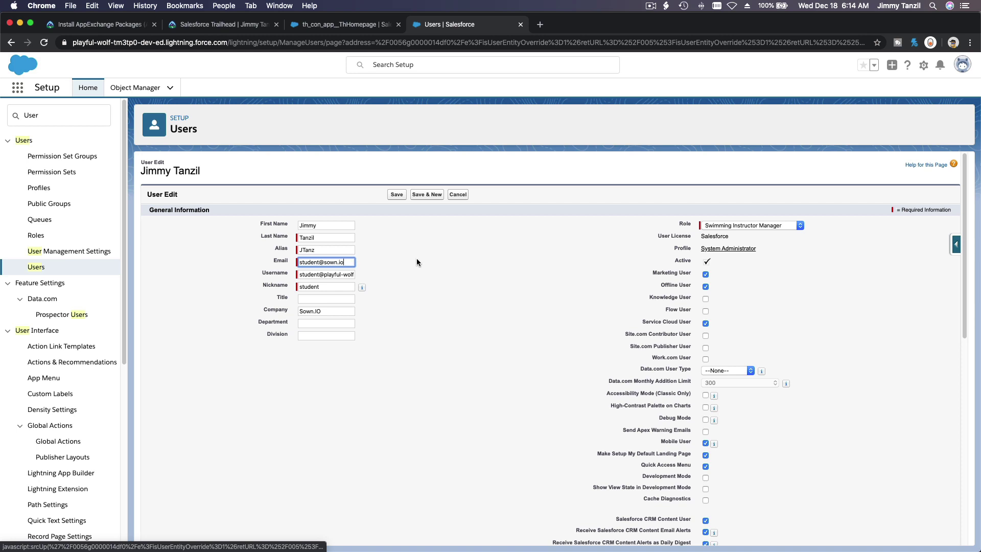
click(378, 264)
drag(346, 261, 295, 263)
Step: Save the administrator's user record and tick its row in the All Users list
click(398, 195)
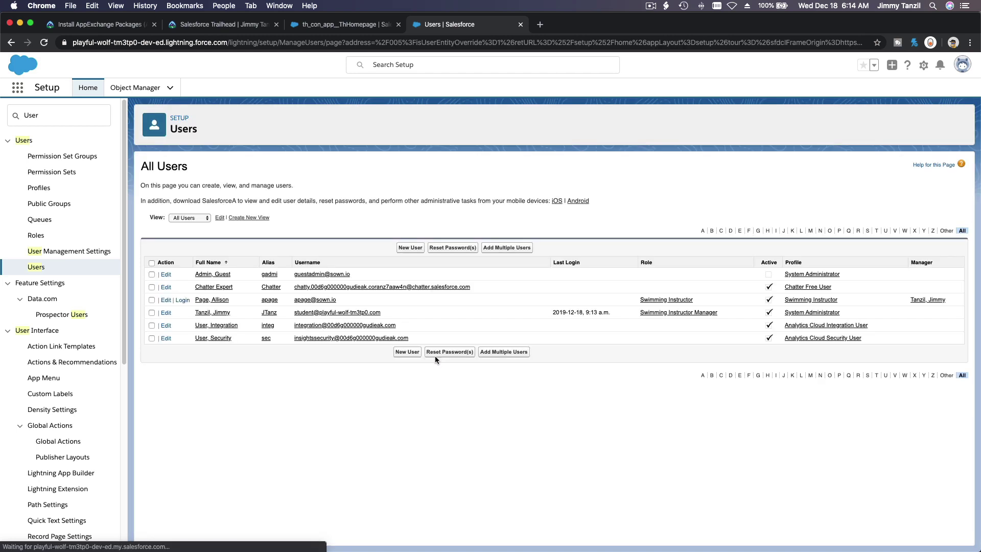
drag(395, 312, 292, 313)
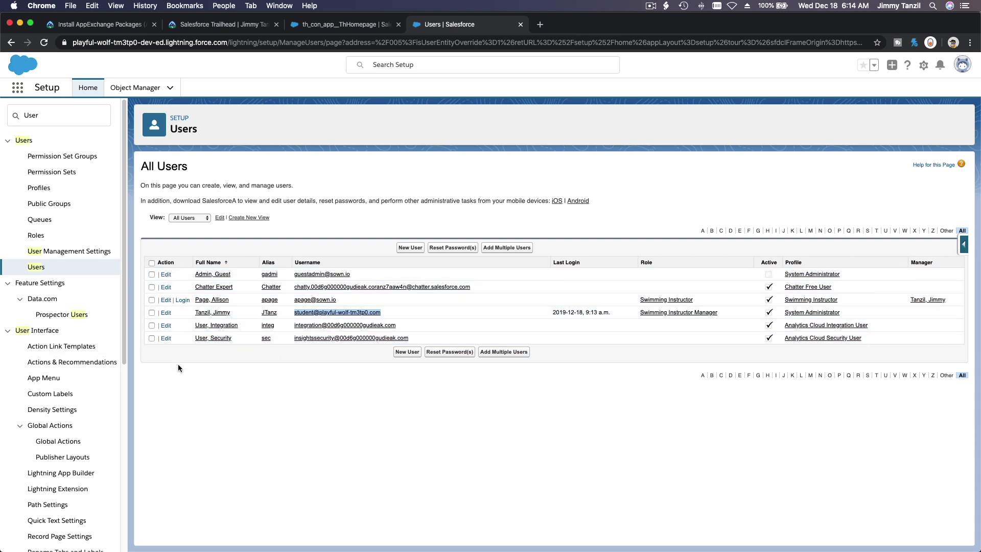
click(152, 314)
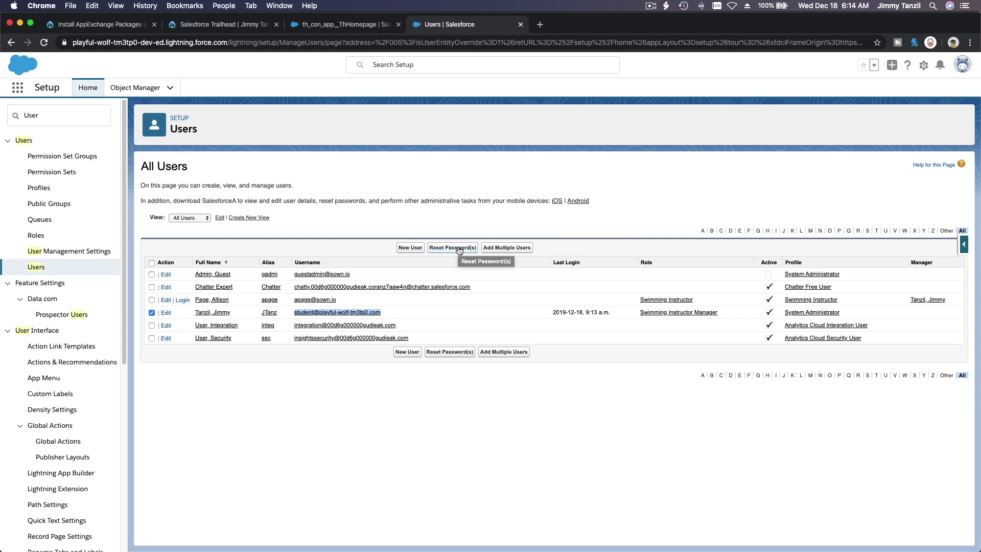
click(371, 471)
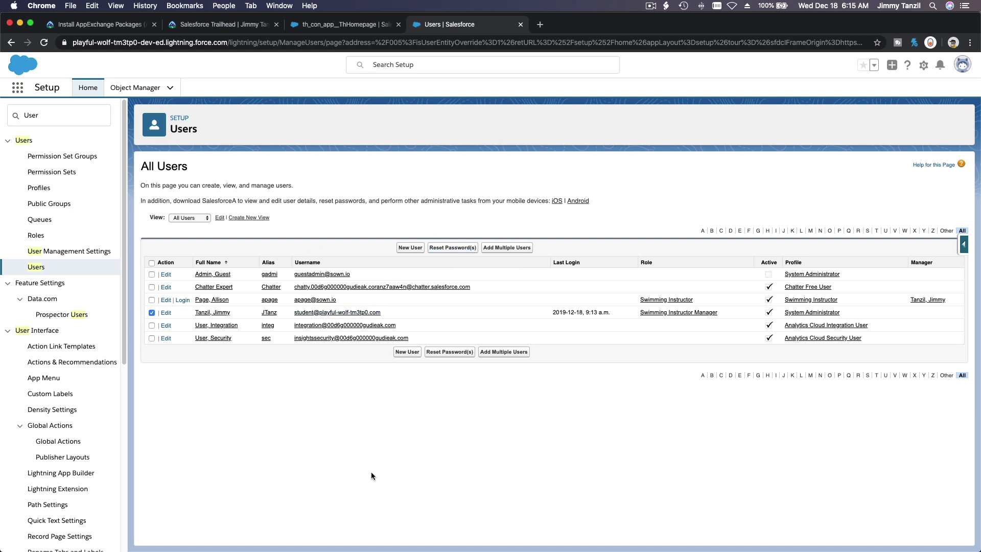
drag(394, 310, 294, 318)
key(super+c)
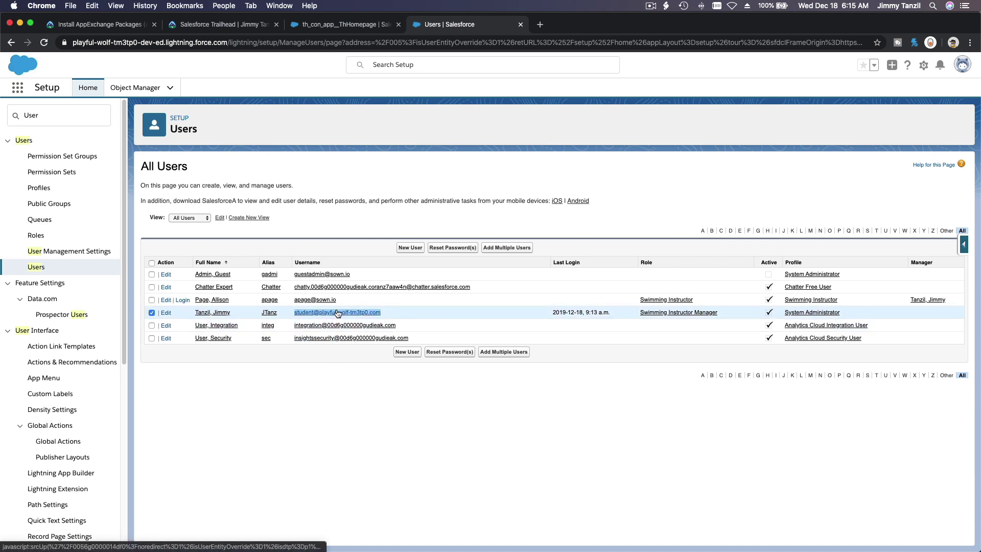
click(352, 402)
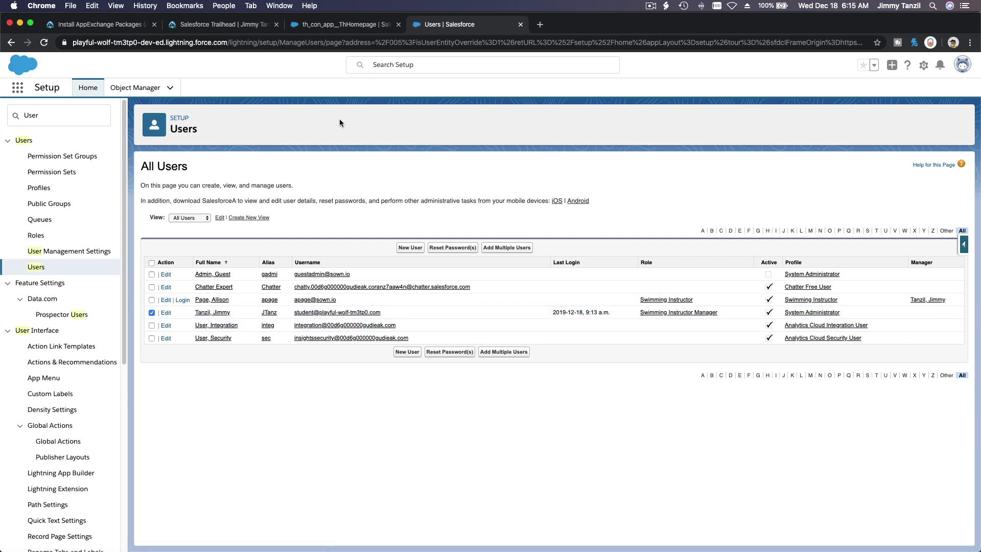
Step: Load appexchange.salesforce.com in a new browser tab
click(540, 24)
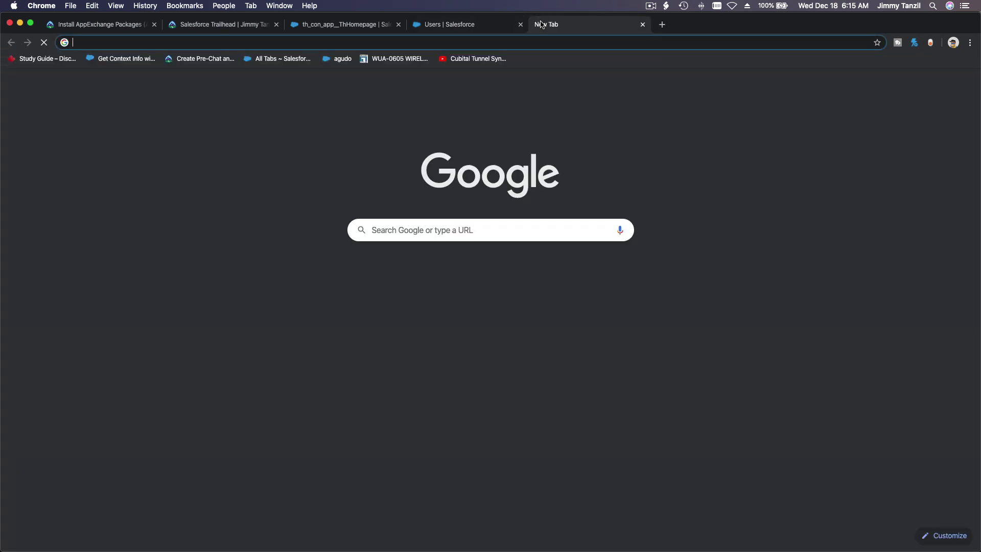
text(appexchange.salesforce.com)
key(Return)
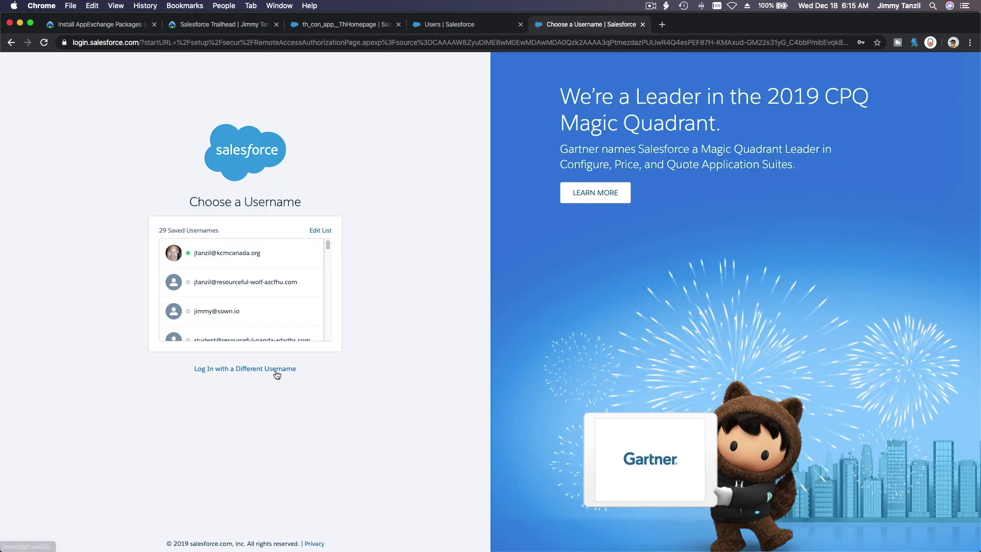
Step: Log in with a different username, pasting the playground username and entering its password
click(281, 369)
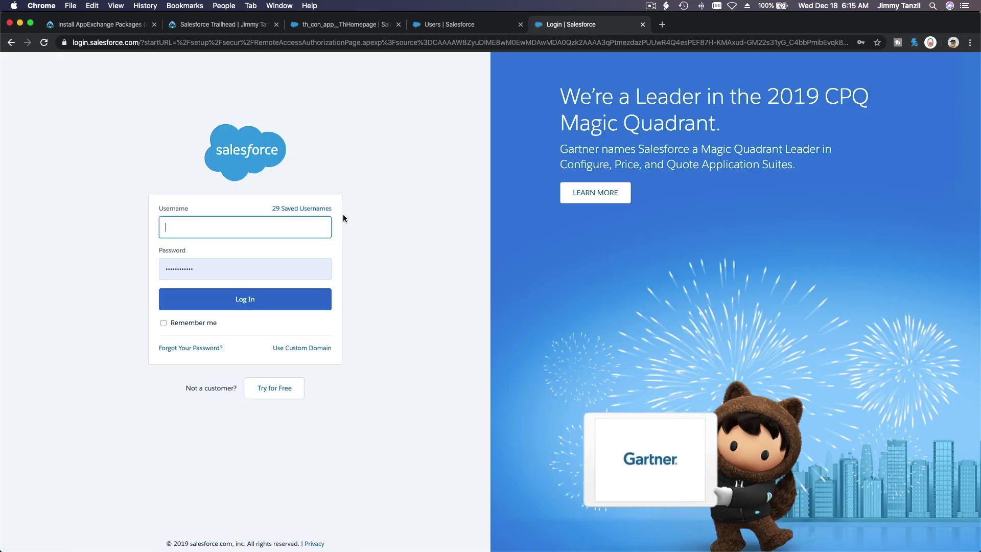
key(super+v)
key(Tab)
text(••••)
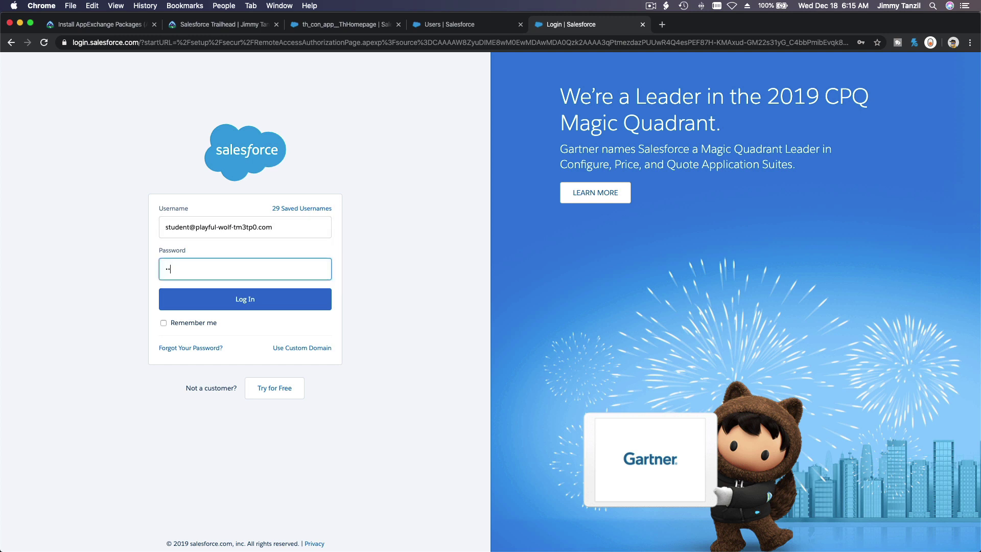
text(••••)
click(232, 308)
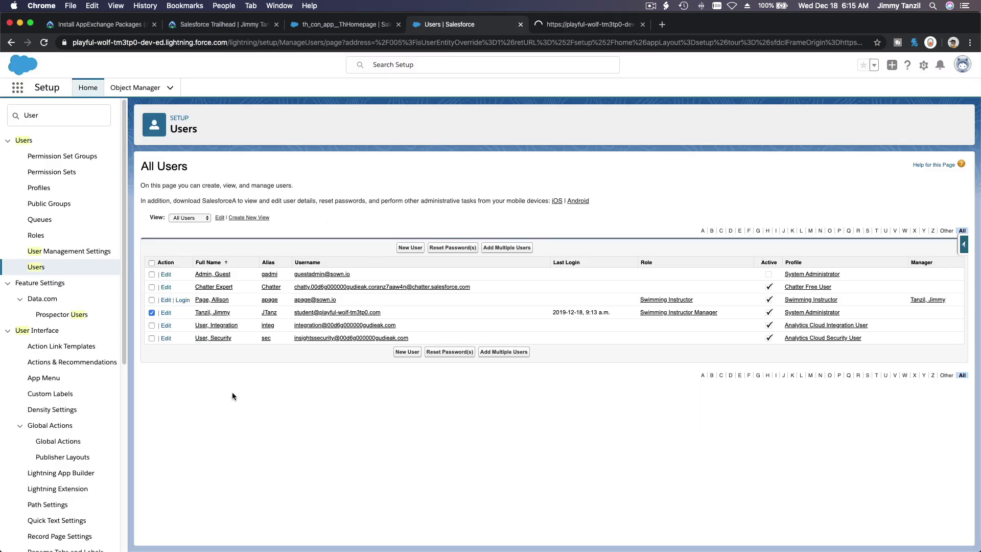
Step: Close the Setup Users tab and return to the playground welcome page, keeping AppExchange open
click(553, 23)
click(479, 24)
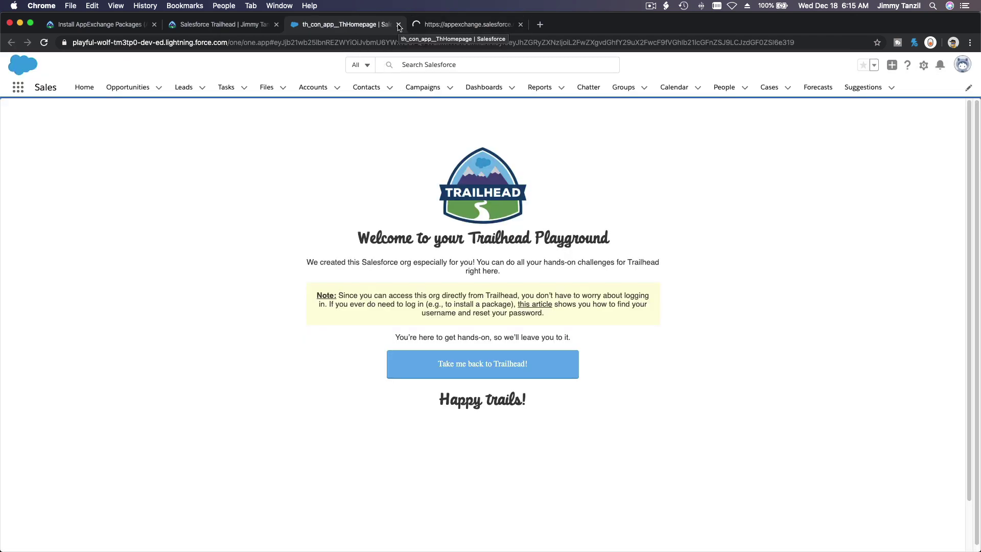
click(399, 24)
click(243, 27)
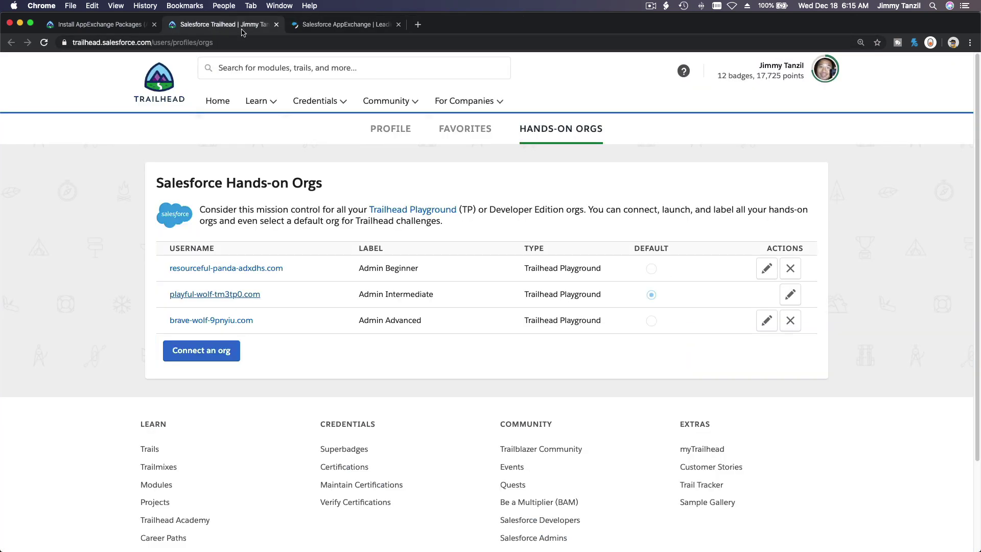
click(313, 28)
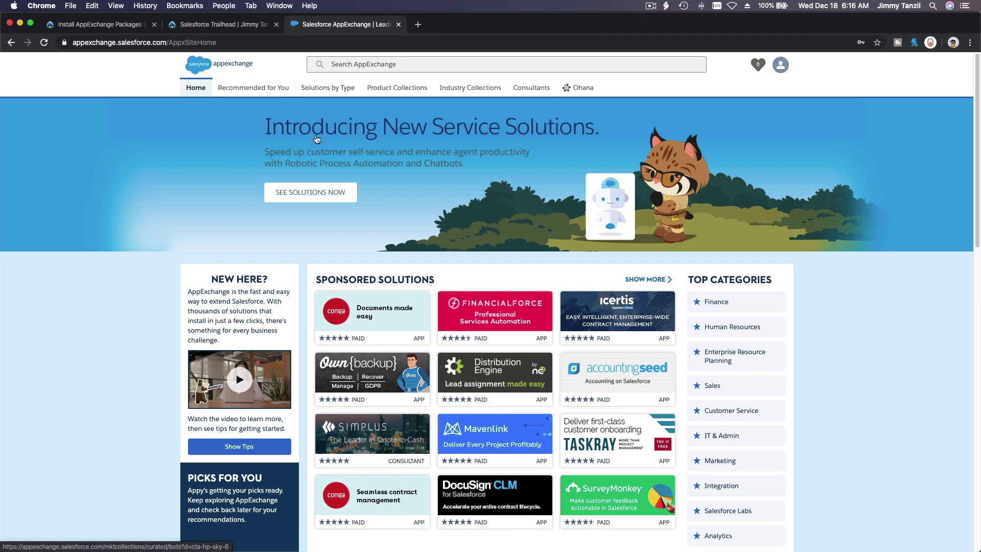
click(215, 26)
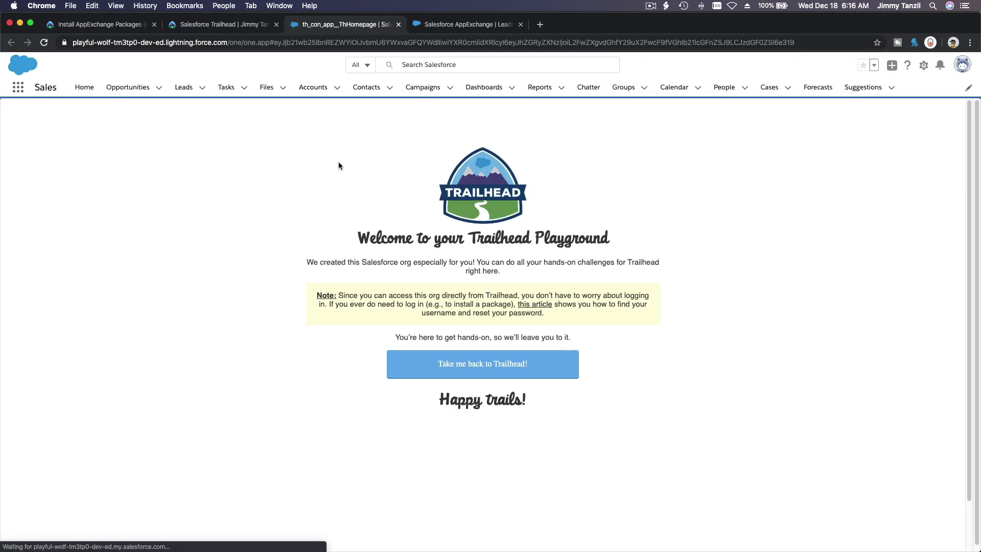
Step: Check Setup's Installed Packages via Quick Find 'pack', showing only Trailhead Playground, then return to Trailhead
click(924, 68)
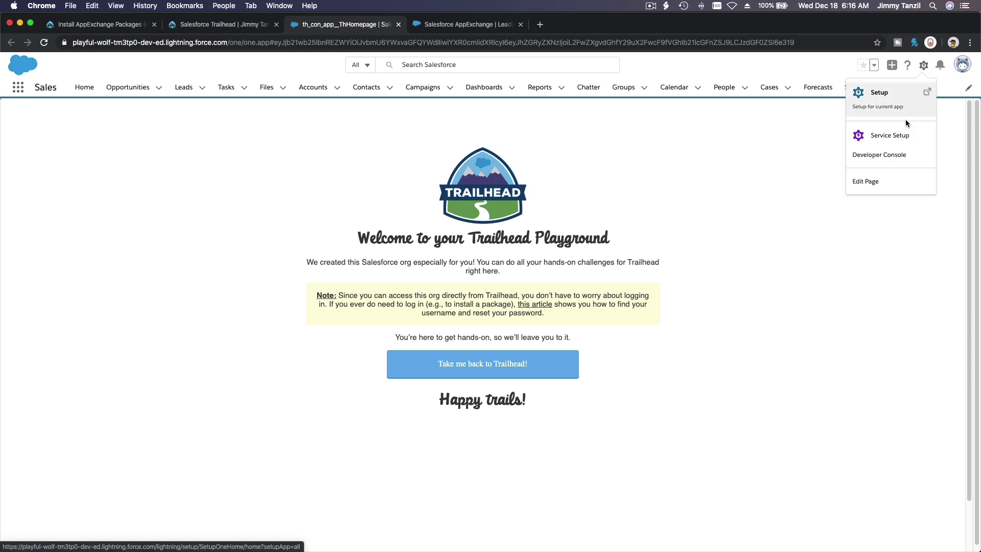
click(903, 105)
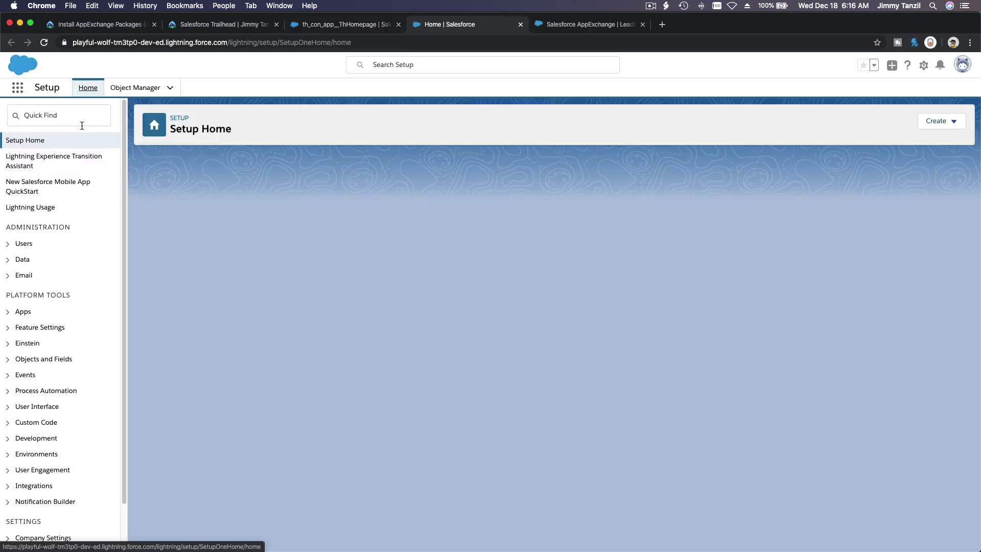
text(pack)
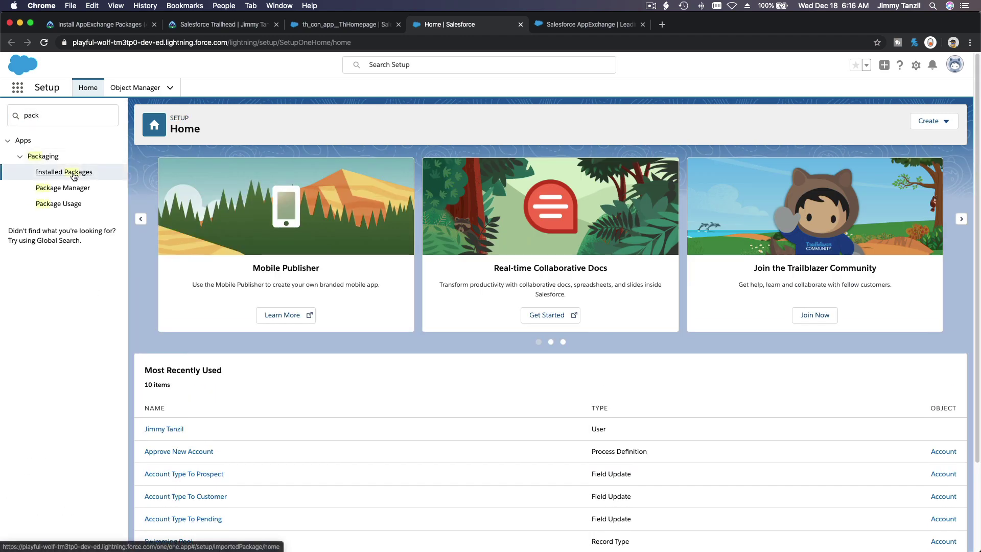
click(74, 177)
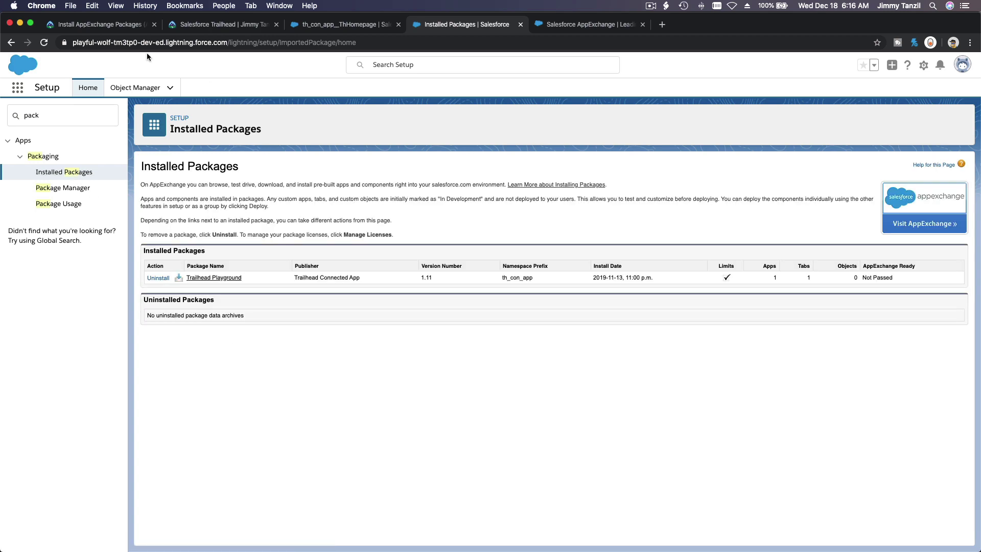
click(124, 29)
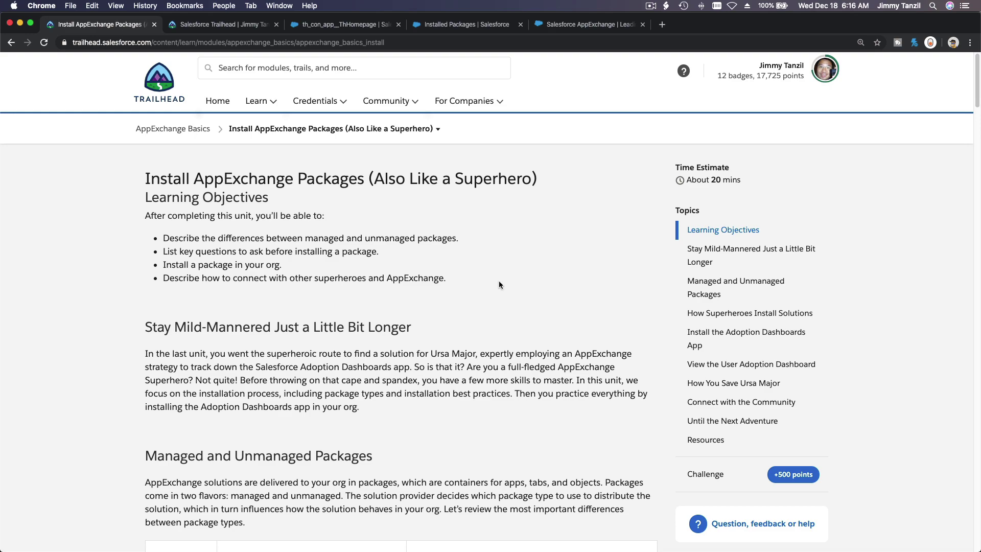
Step: Copy 'Salesforce Adoption Dashboards package' from the Trailhead challenge text and go to AppExchange
click(731, 475)
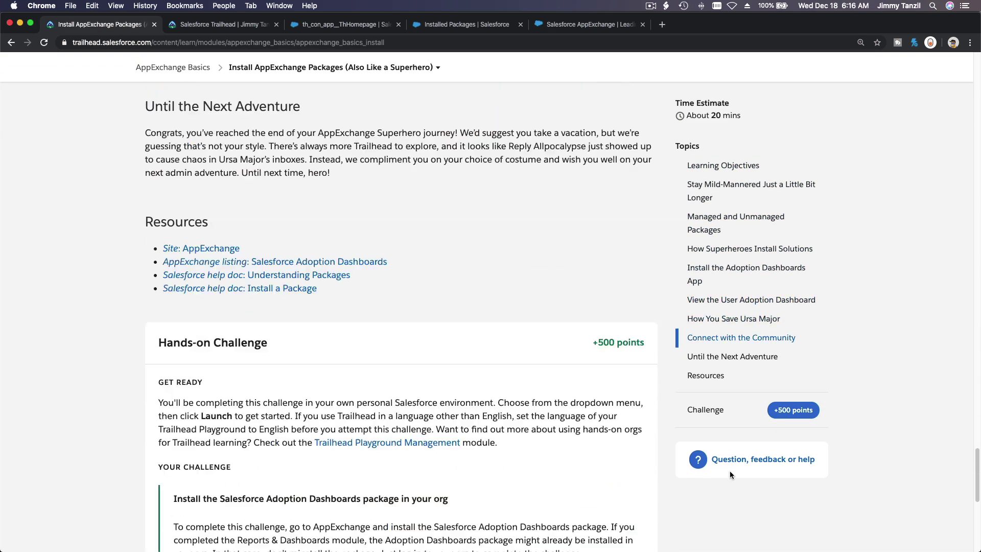
scroll(517, 366, up, 20)
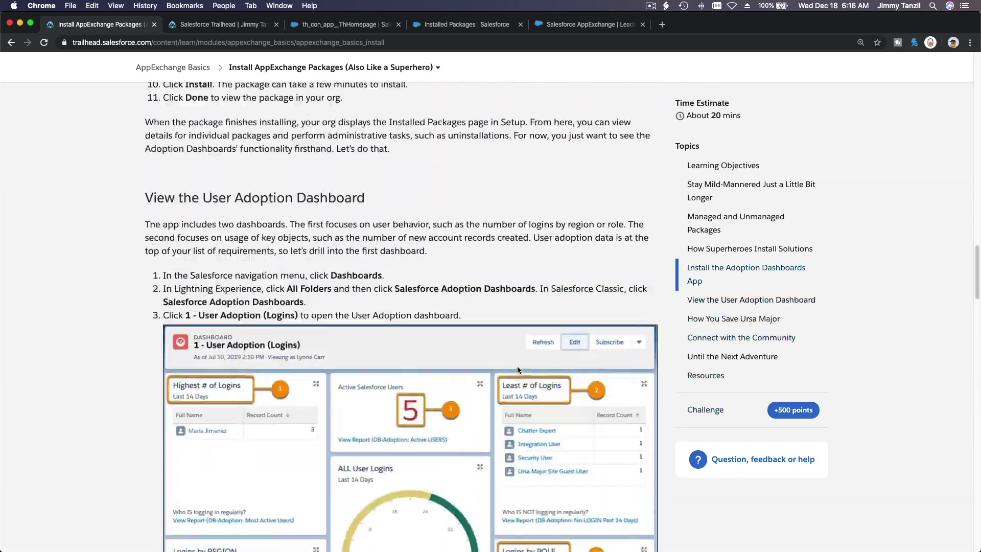
scroll(517, 368, up, 15)
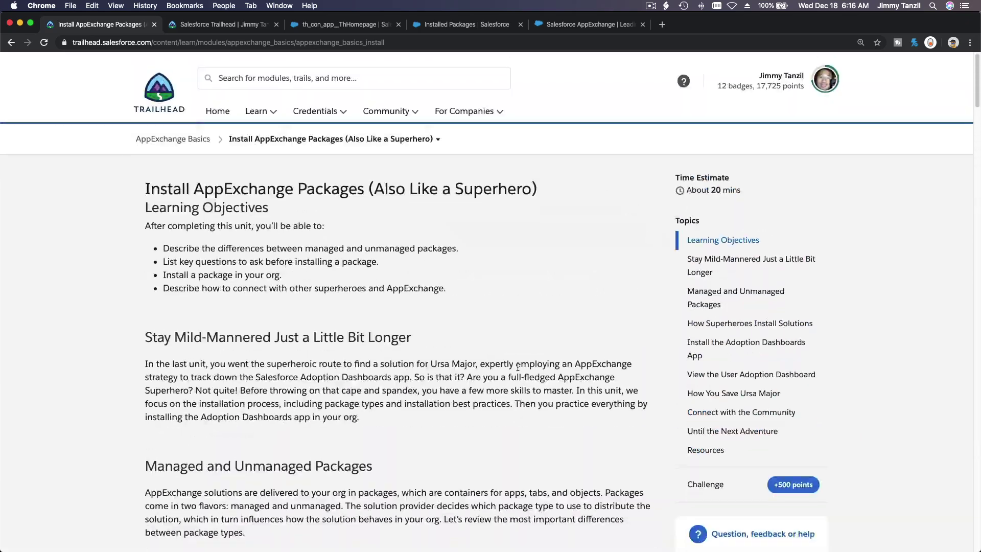
scroll(518, 366, down, 8)
scroll(517, 366, down, 20)
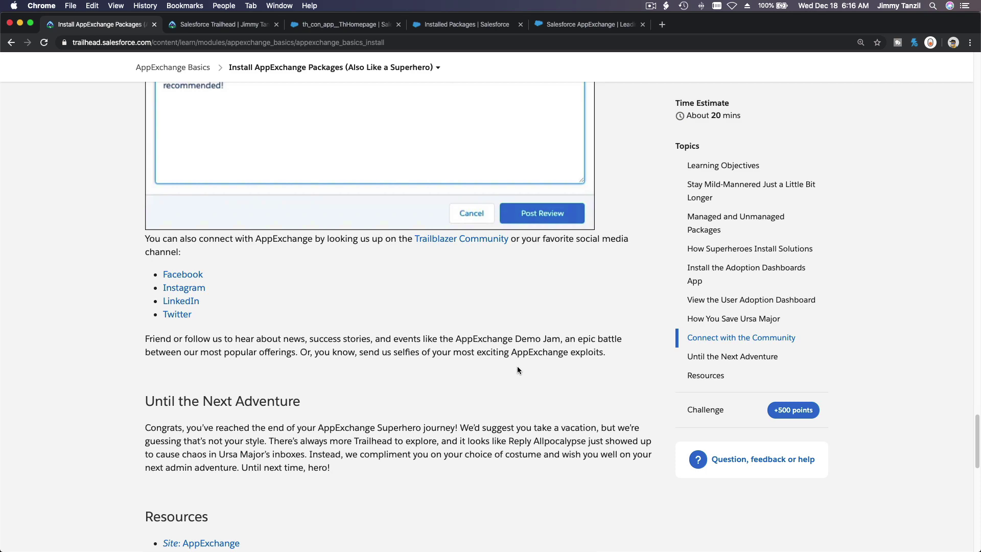
scroll(517, 366, up, 5)
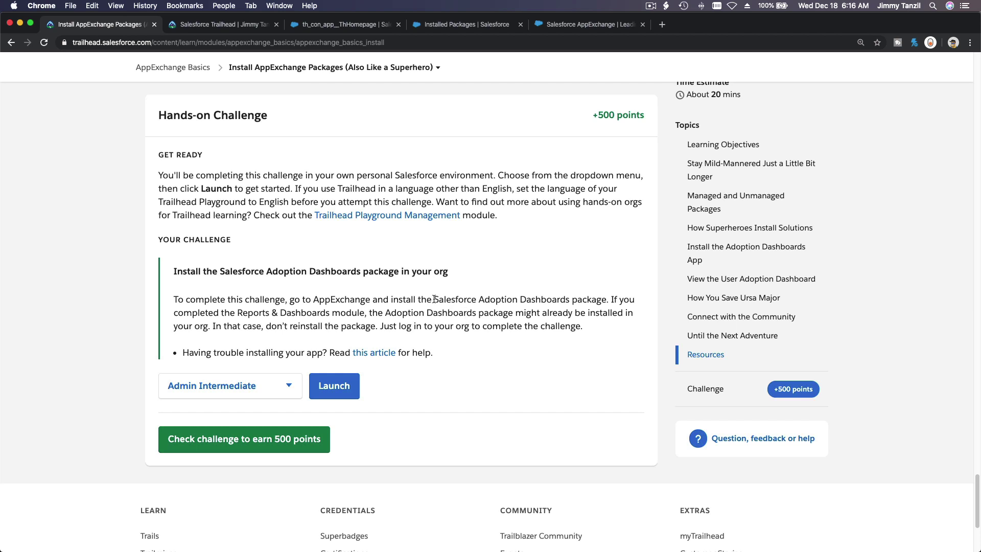
drag(433, 299, 606, 299)
key(super+c)
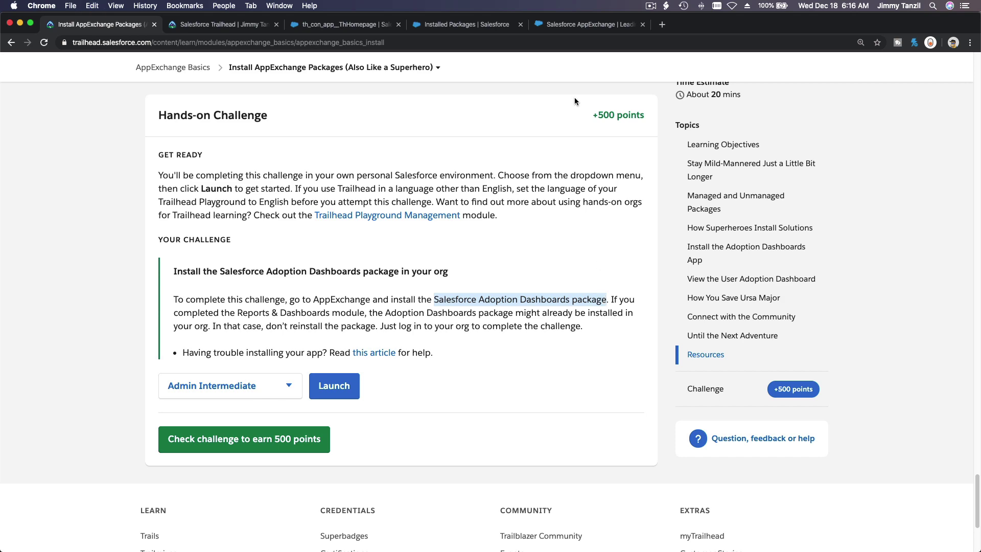
click(580, 26)
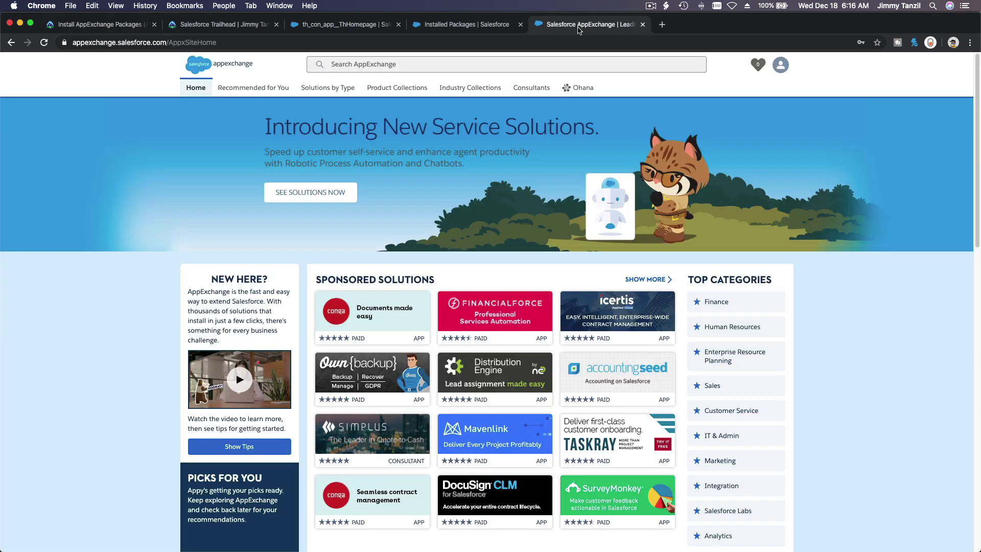
Step: Search AppExchange for the pasted package name, open Salesforce Adoption Dashboards and choose Get It Now
click(435, 62)
key(super+v)
key(Return)
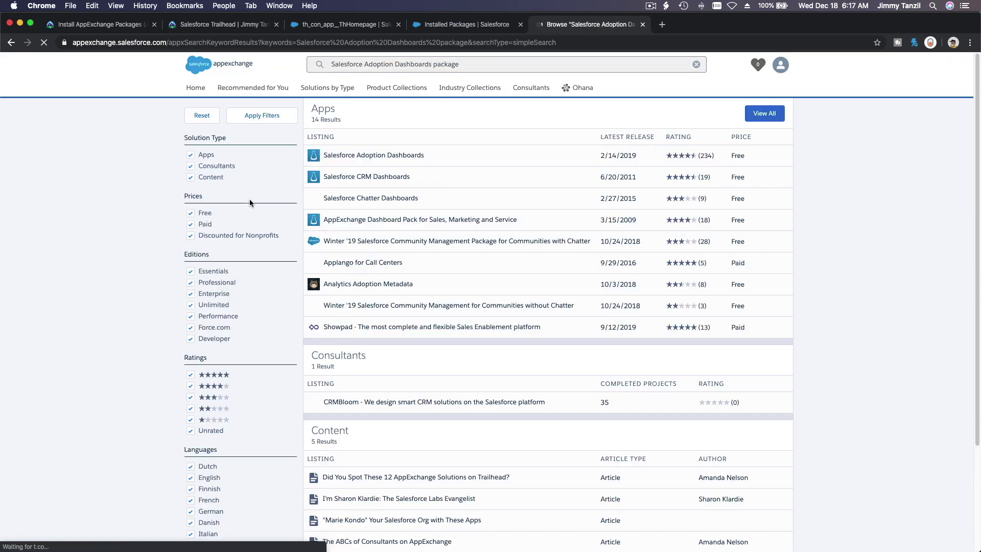
mouse_move(390, 159)
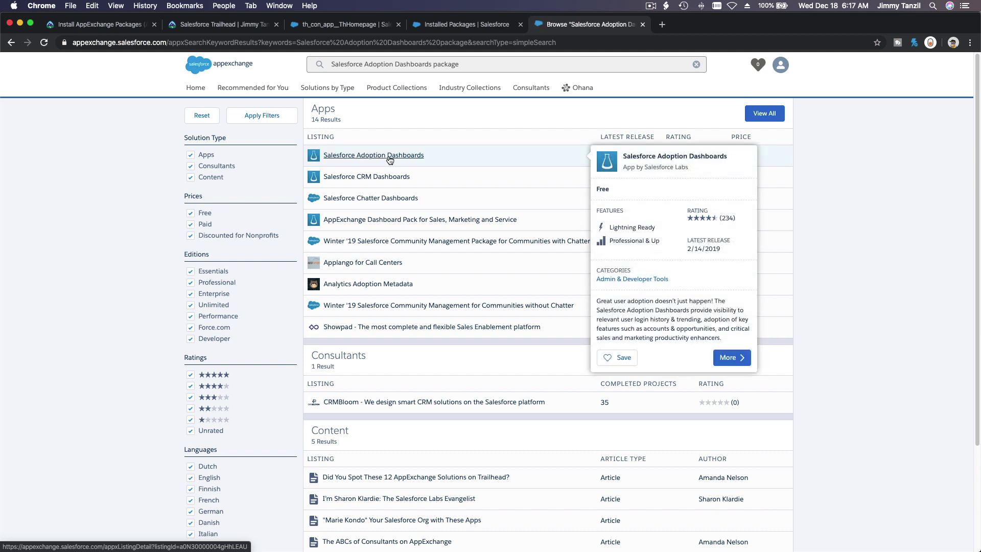
click(389, 160)
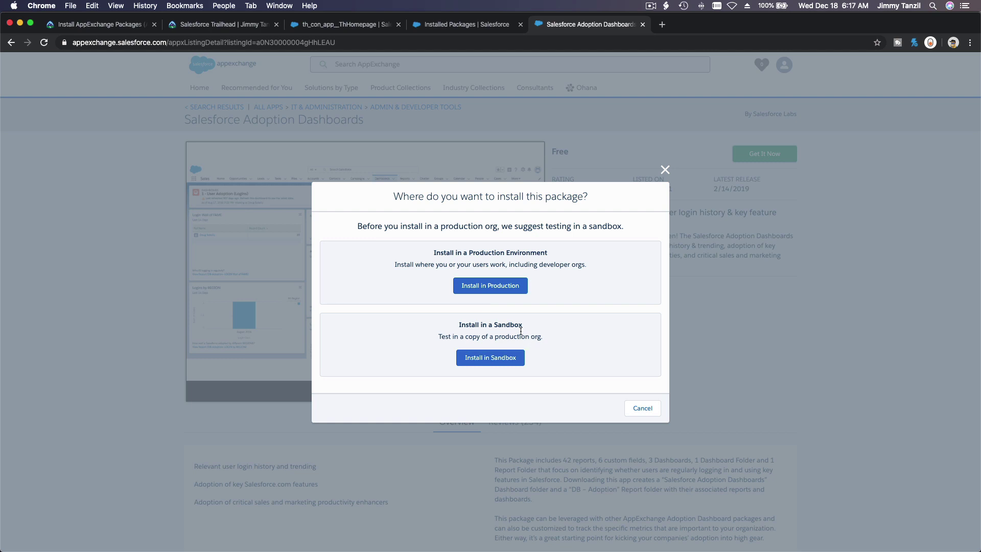
click(482, 362)
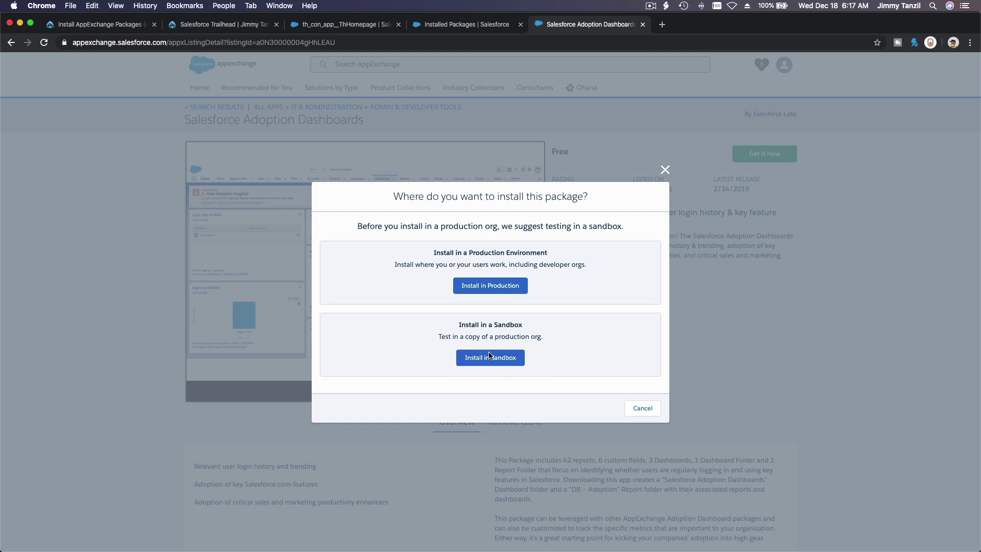
Step: Choose Install in Production and set the install profile's Company to 'Sown IO'
click(490, 289)
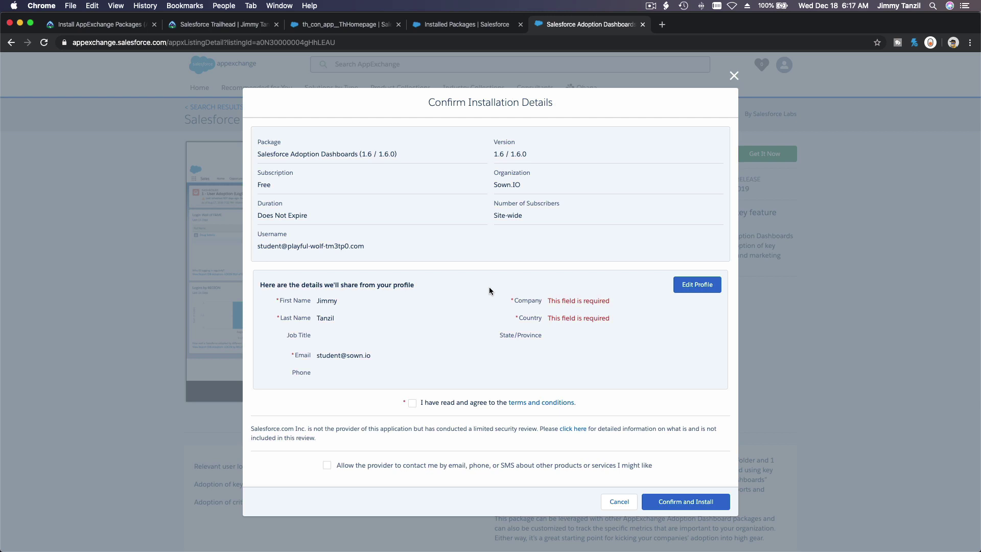
click(695, 290)
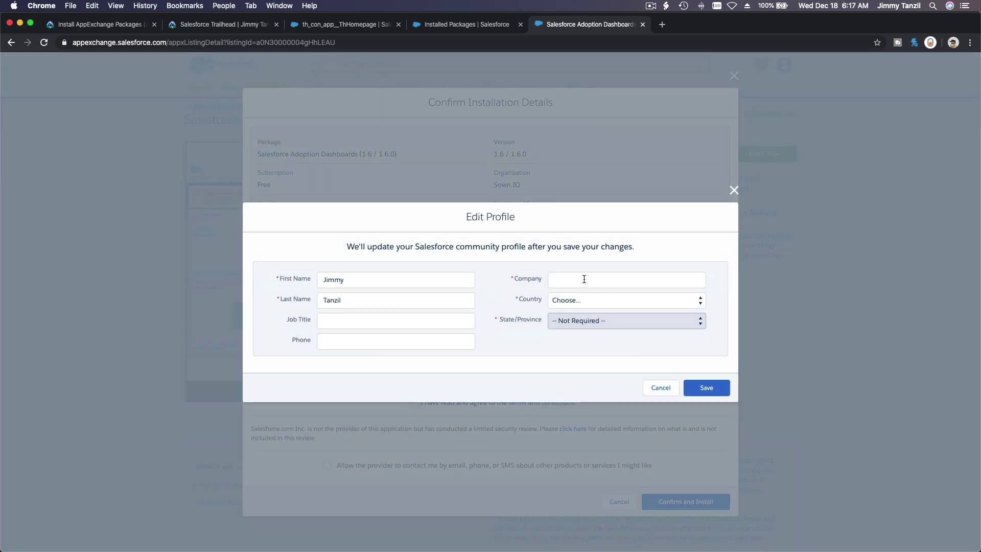
click(584, 279)
text(Sown IO)
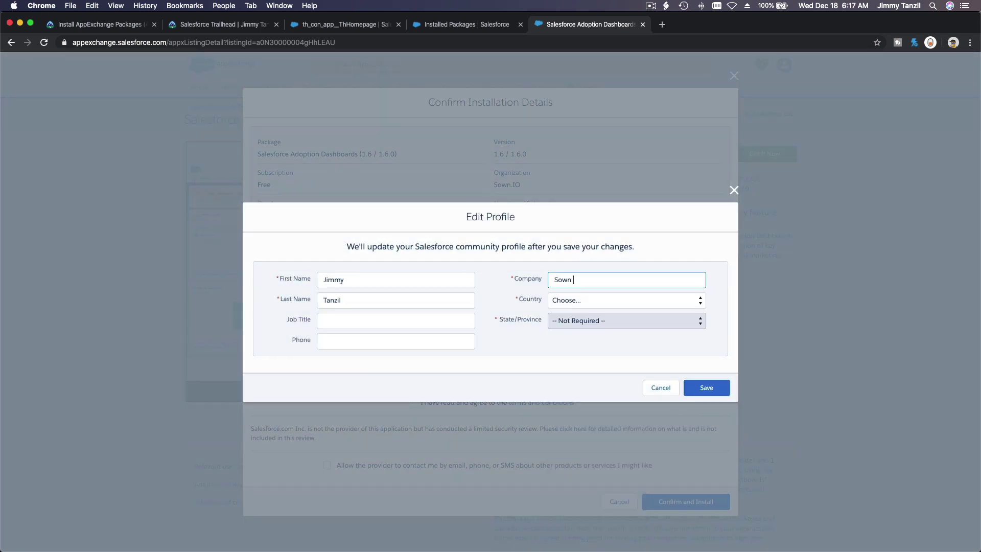
Step: Set country Canada and province British Columbia, save the profile, and accept the terms
click(587, 295)
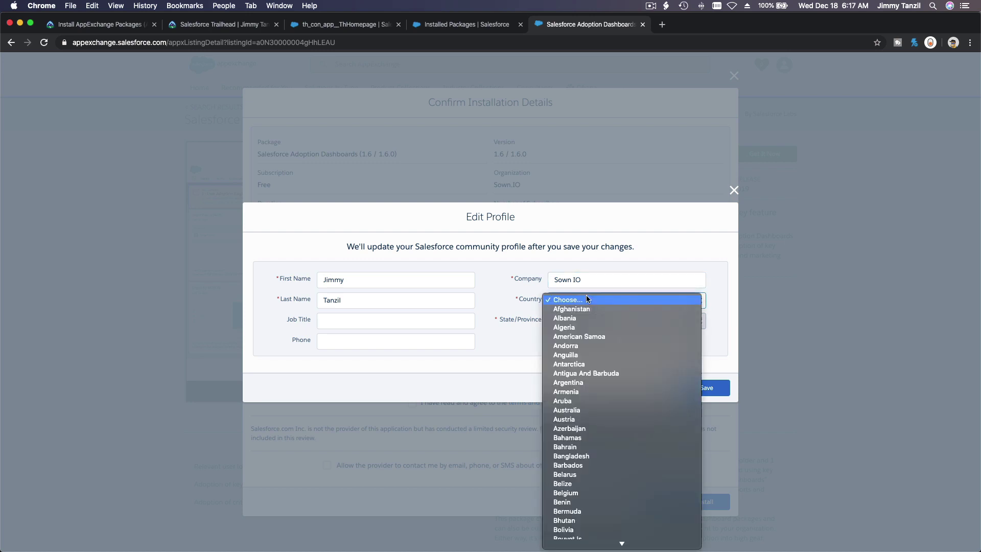
scroll(594, 382, down, 5)
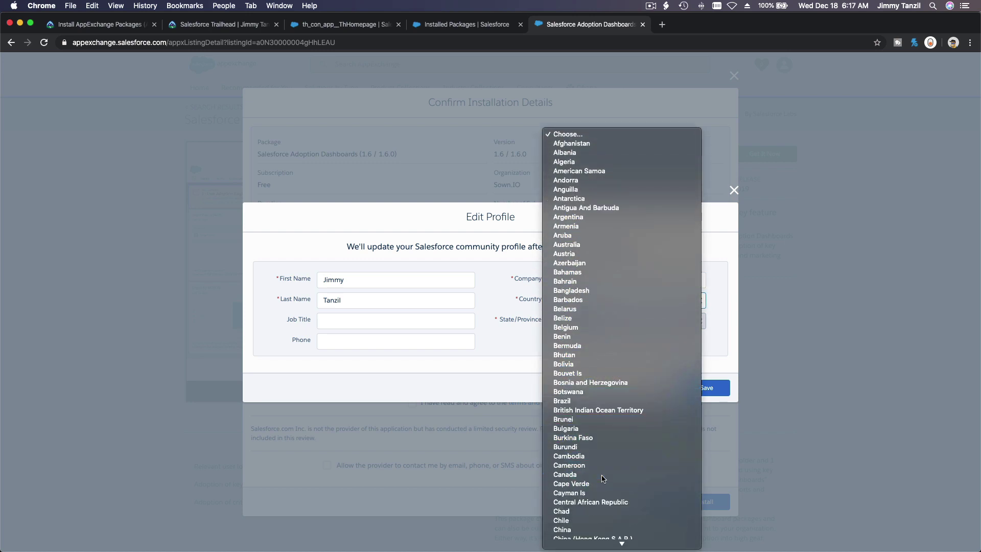
click(601, 474)
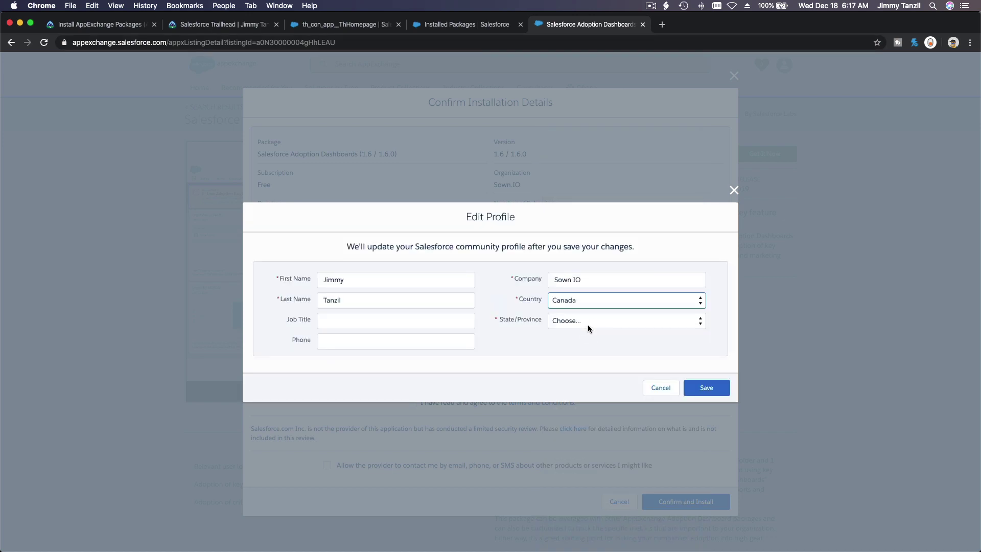
click(588, 323)
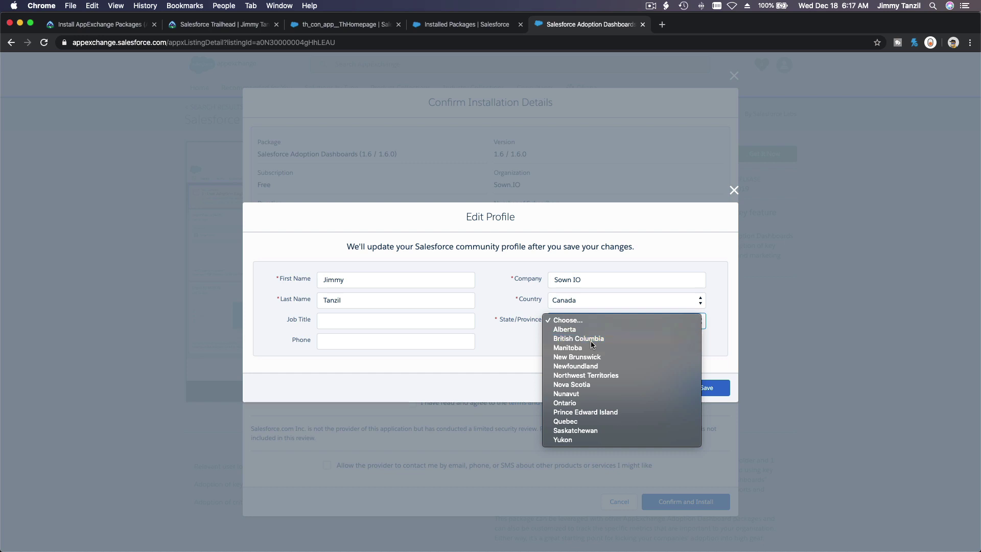
click(591, 341)
click(708, 387)
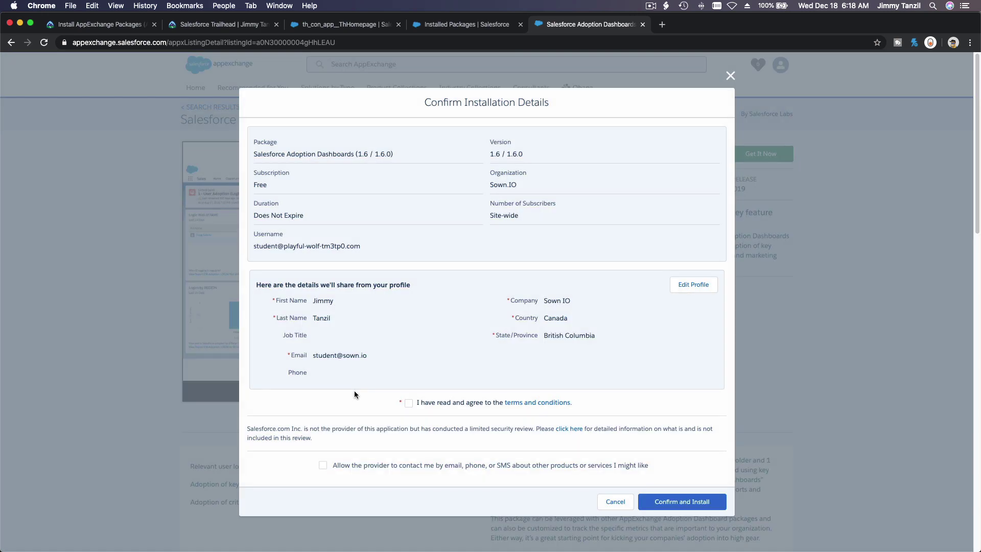
click(409, 403)
Step: Confirm the install, choose to log in with a different username, and return to the playground org's Setup
click(676, 502)
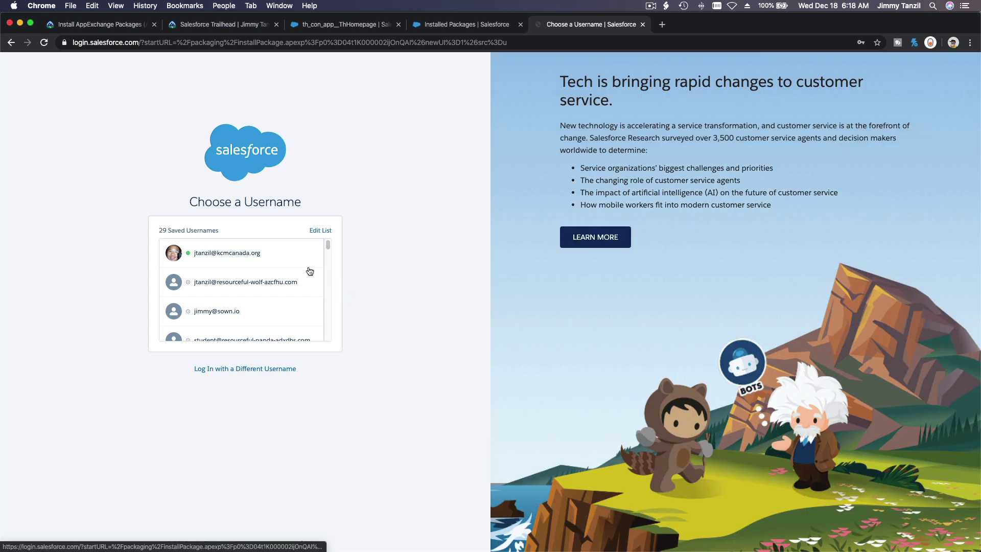
click(264, 370)
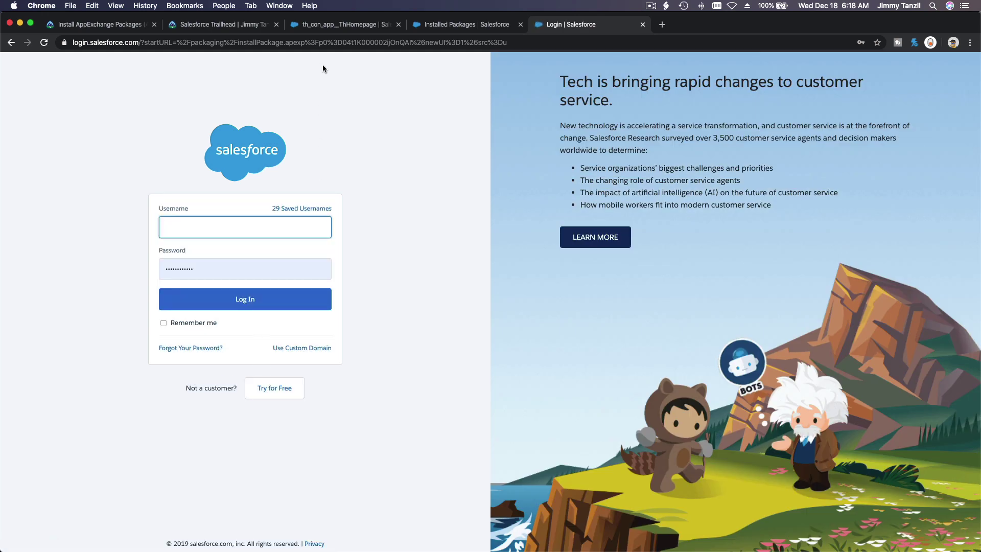
click(329, 27)
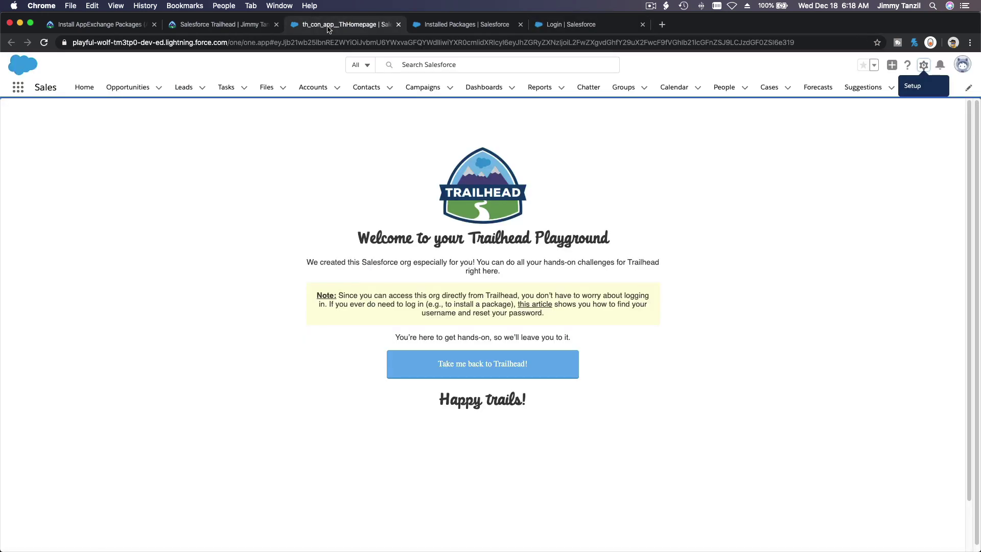
click(434, 26)
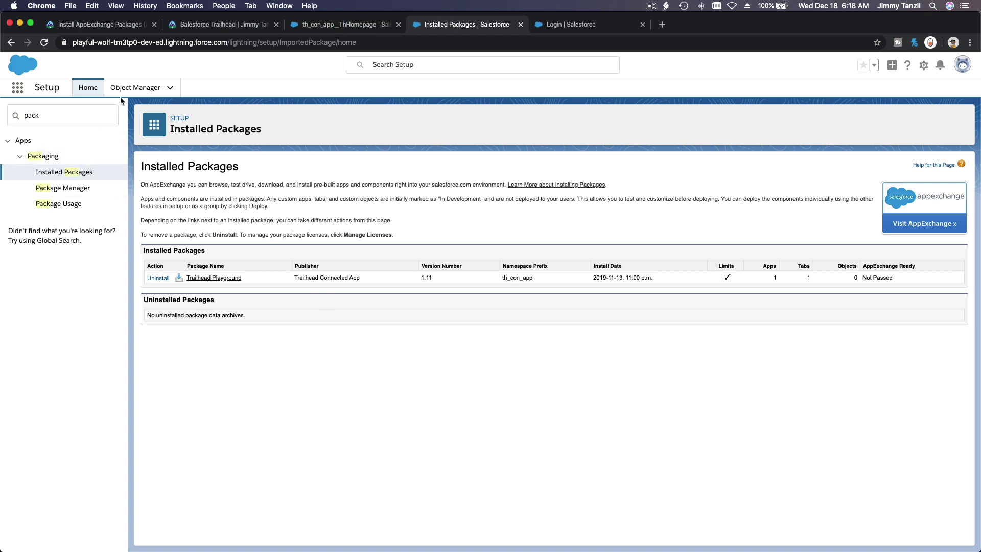
Step: Copy the admin user's username from the Setup Users list
double_click(75, 117)
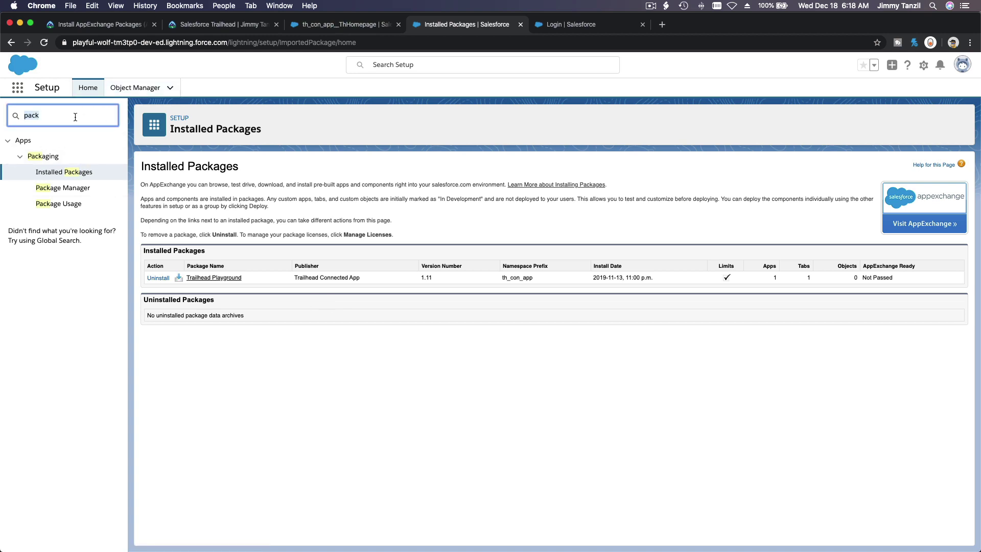
text(Users)
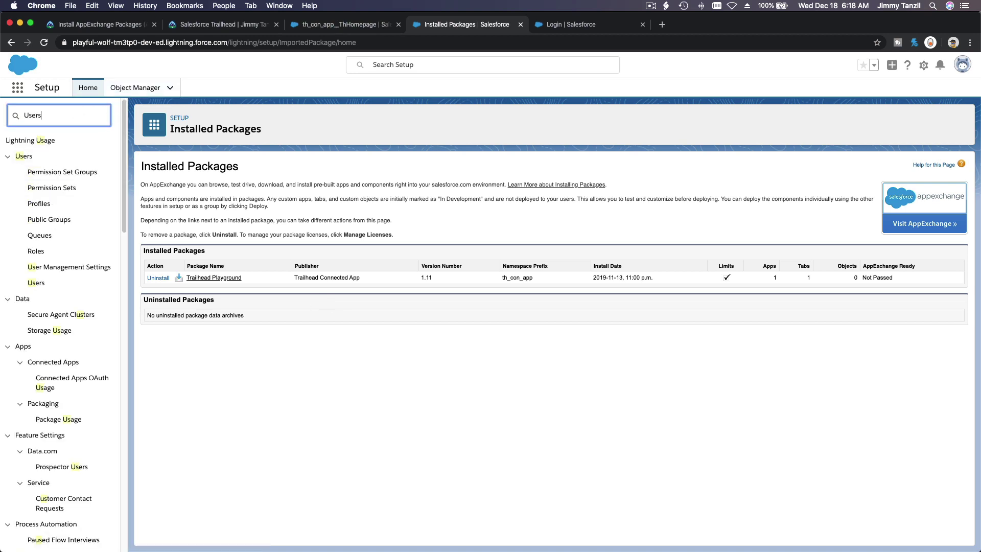
click(84, 267)
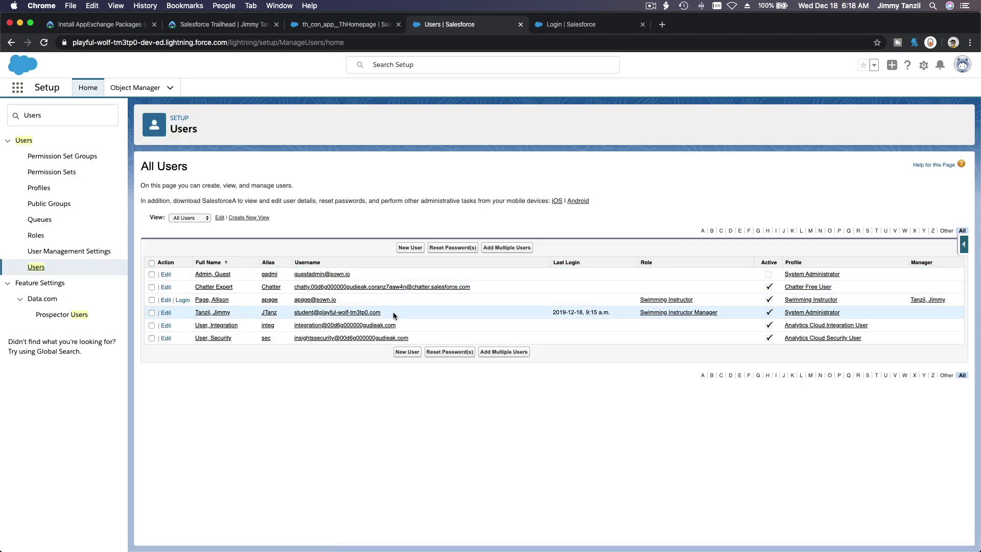
drag(393, 315, 295, 321)
key(super+c)
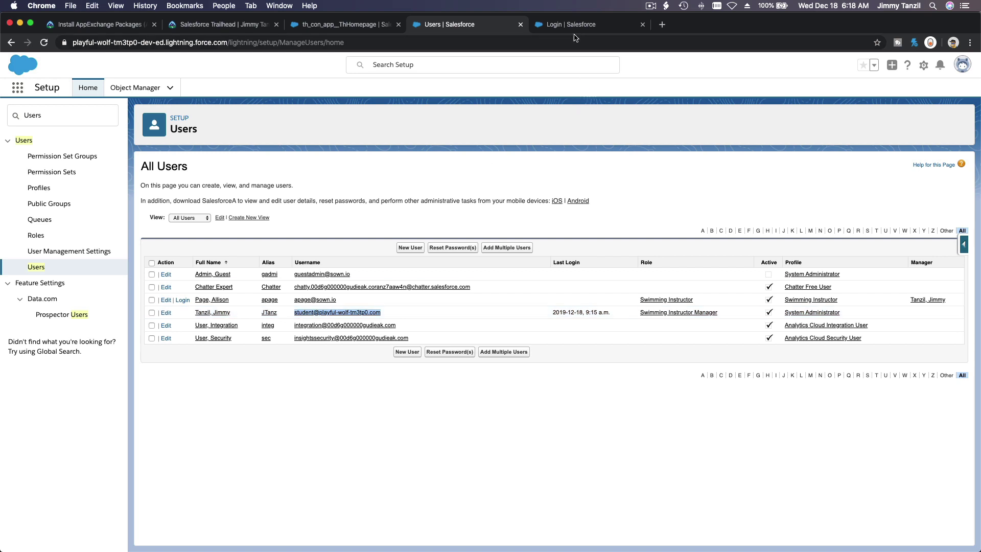
Step: Sign in on the Salesforce login page with the copied username and the account password
click(574, 24)
key(super+v)
key(Tab)
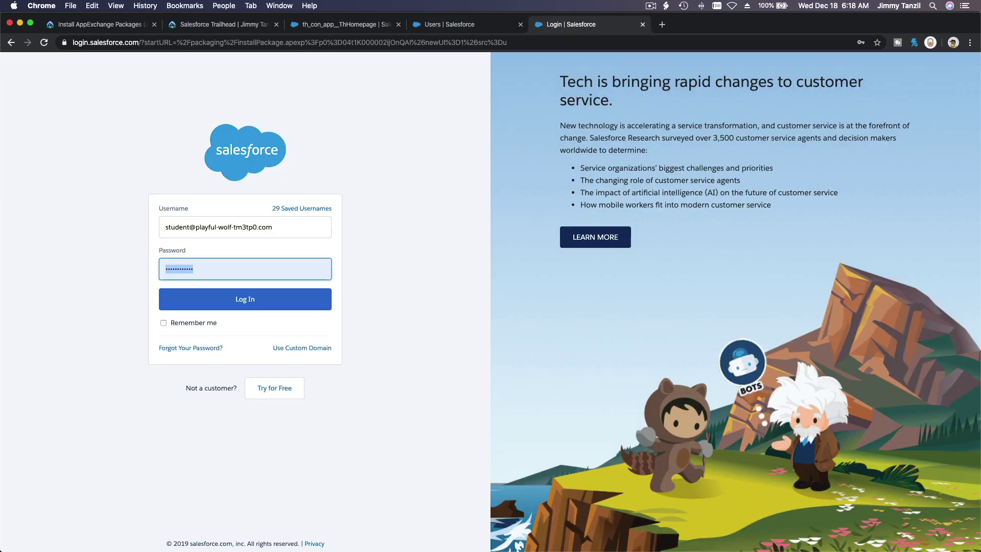
text(••••••)
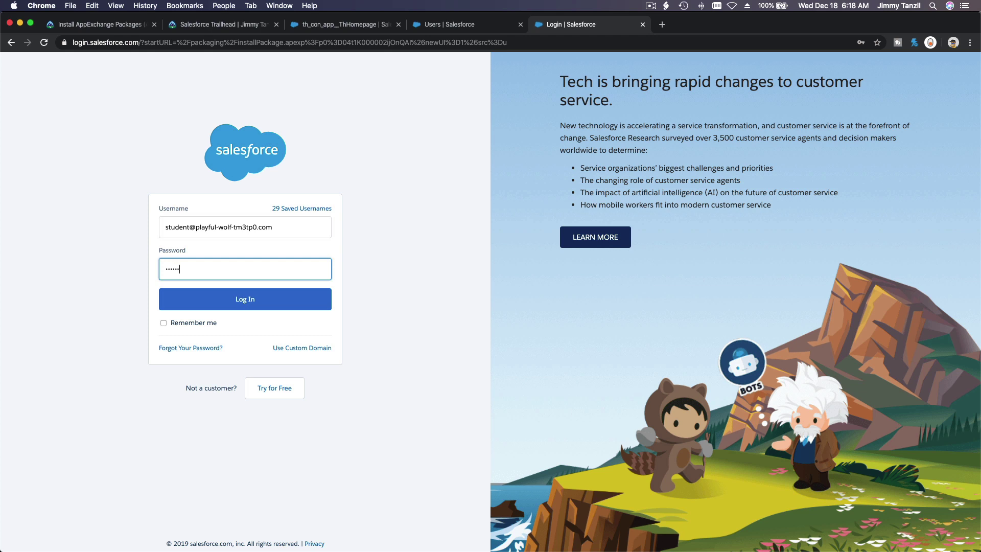
text(••••)
click(243, 307)
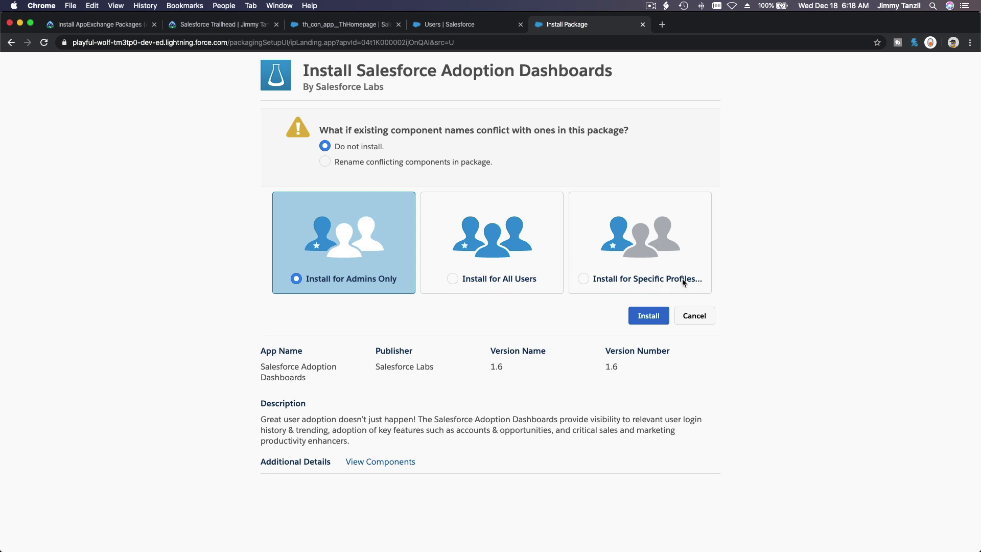
Step: Install Salesforce Adoption Dashboards 1.6 with the Install for All Users option
click(502, 285)
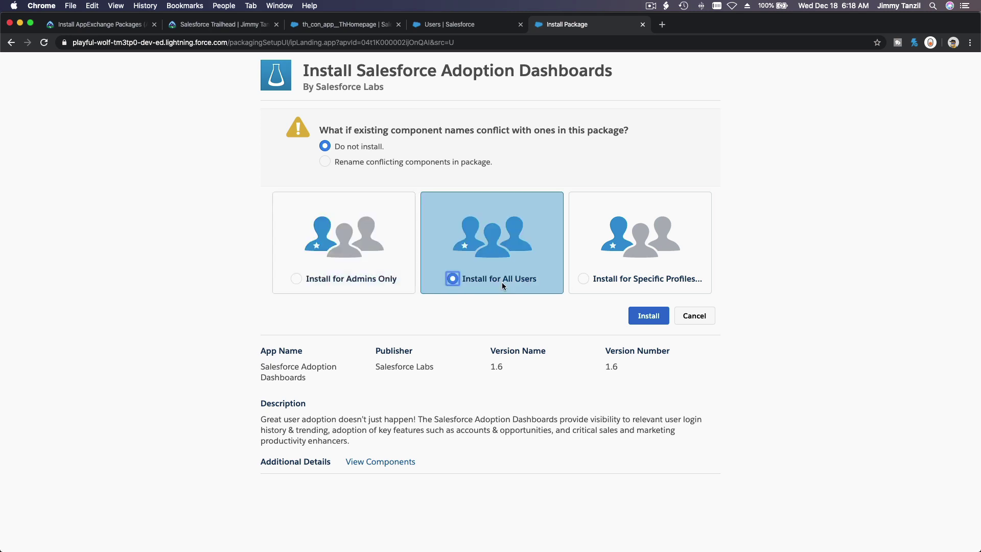
click(647, 316)
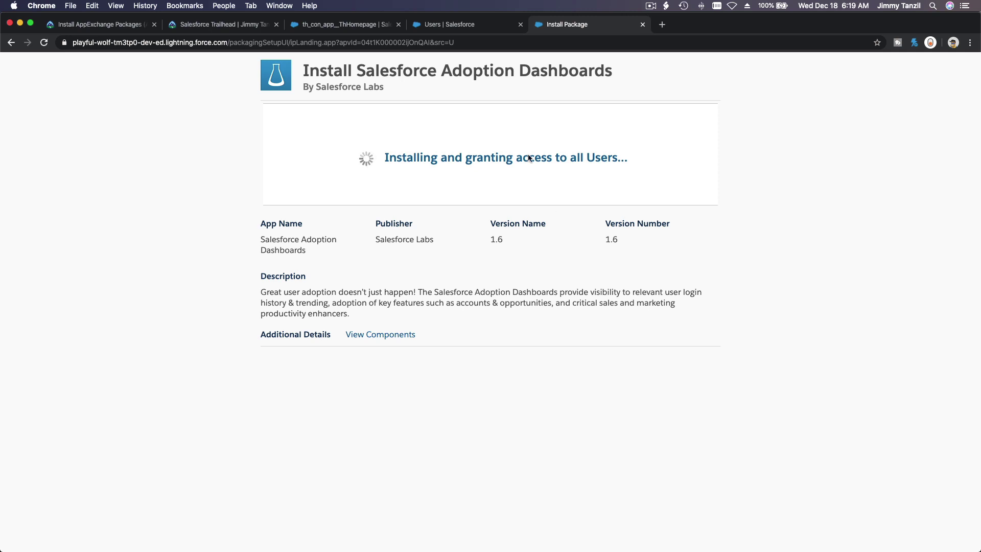
Step: Find Installed Packages with Quick Find 'Pack' to confirm Salesforce Adoption Dashboards 1.6 is listed
click(431, 27)
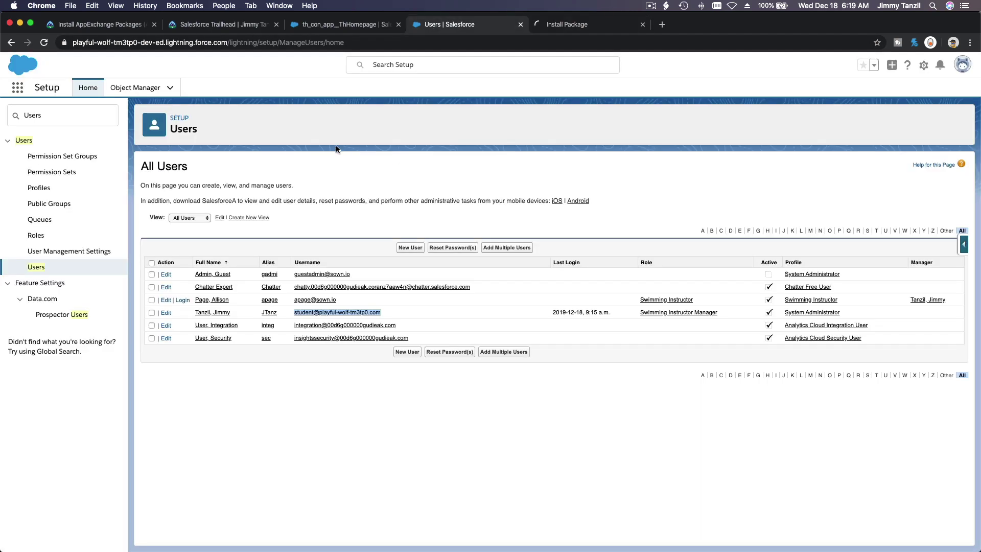
double_click(93, 121)
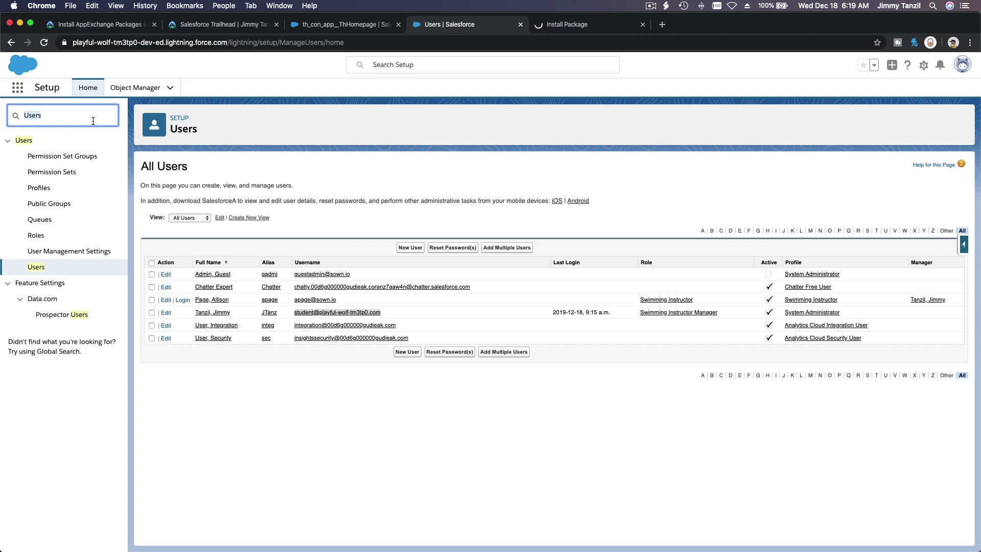
text(Pack)
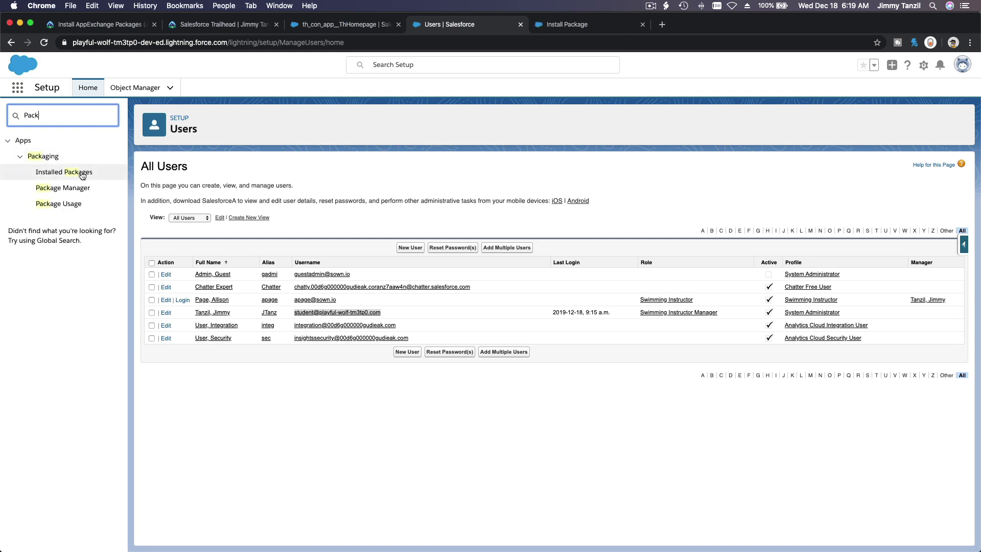
click(83, 174)
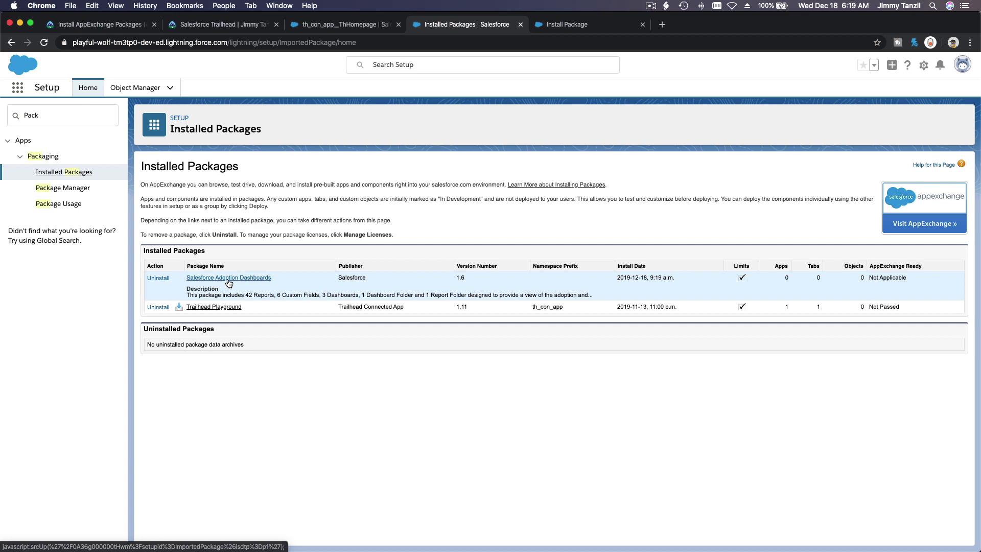
Step: Open Dashboards through the App Launcher ('Das') and review the 2 - Key Feature Adoption dashboard
click(17, 88)
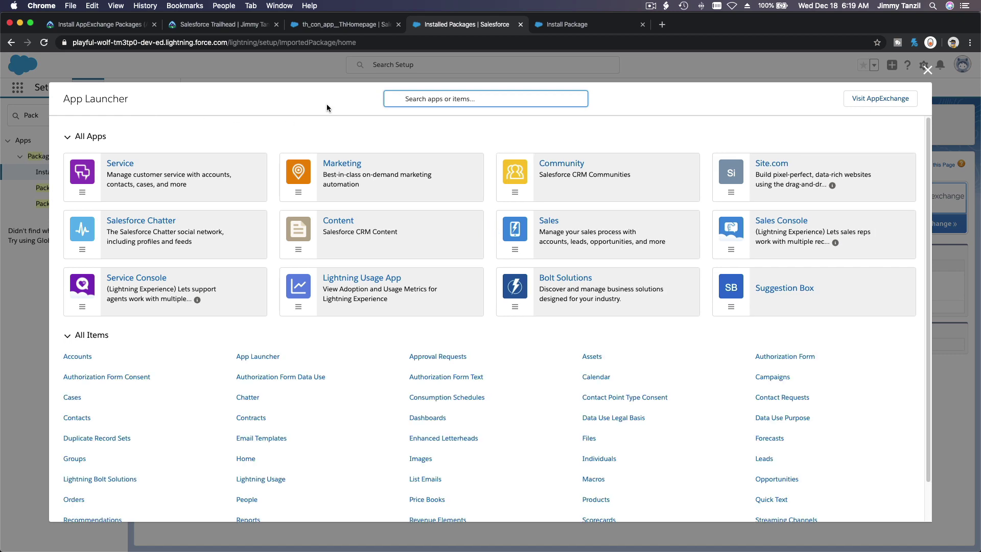
text(Das)
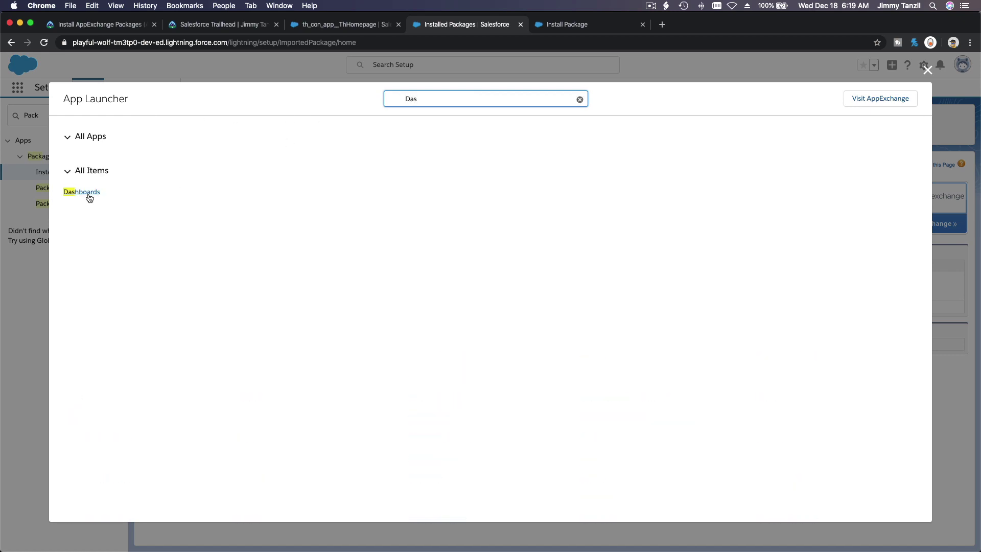
click(83, 192)
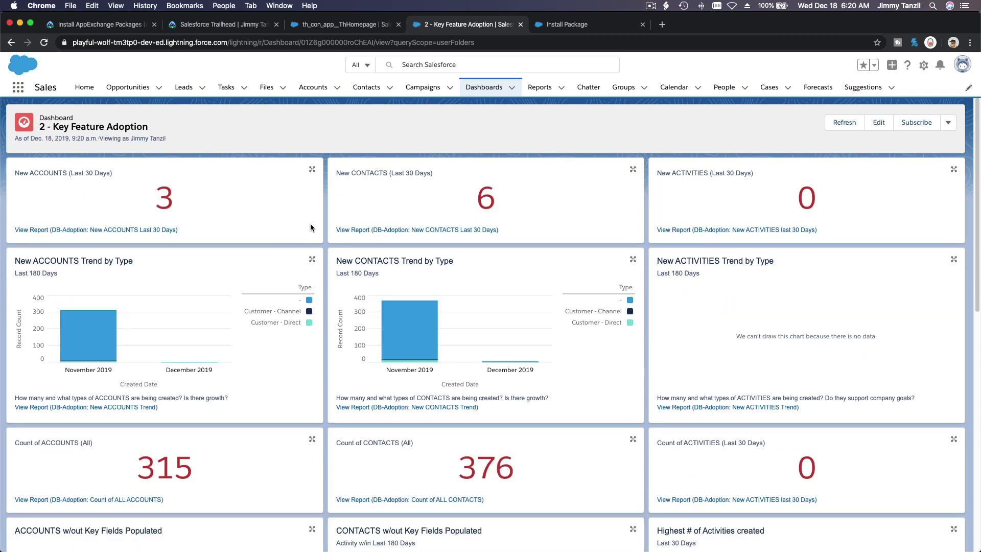
scroll(311, 227, down, 10)
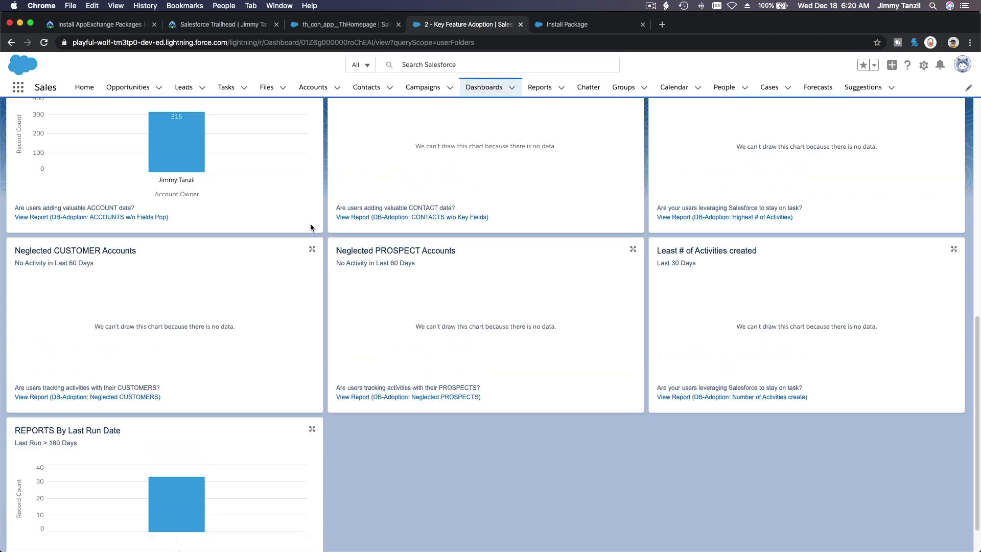
scroll(311, 228, up, 10)
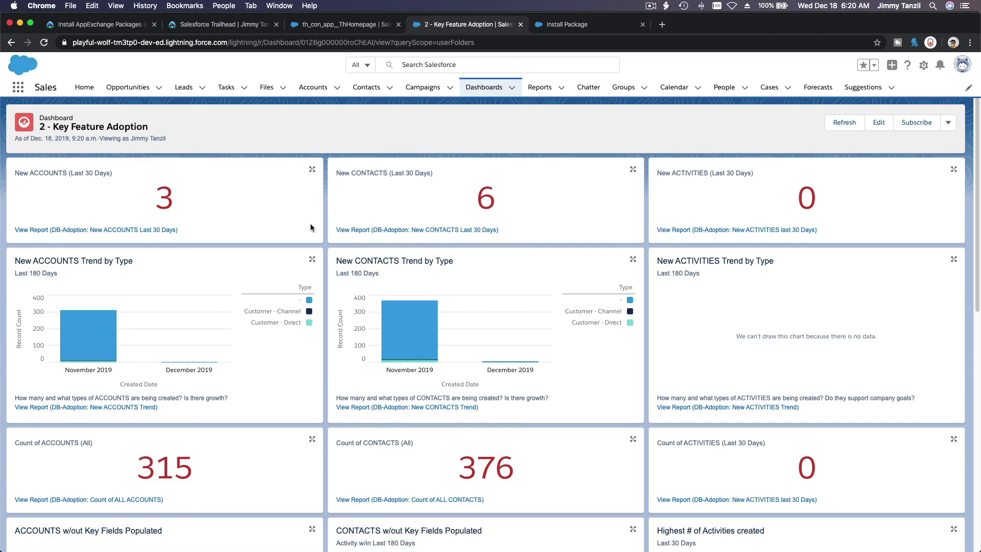
Step: Check the AppExchange Basics challenge in Trailhead, reloading the page to retry for +500 points
click(121, 26)
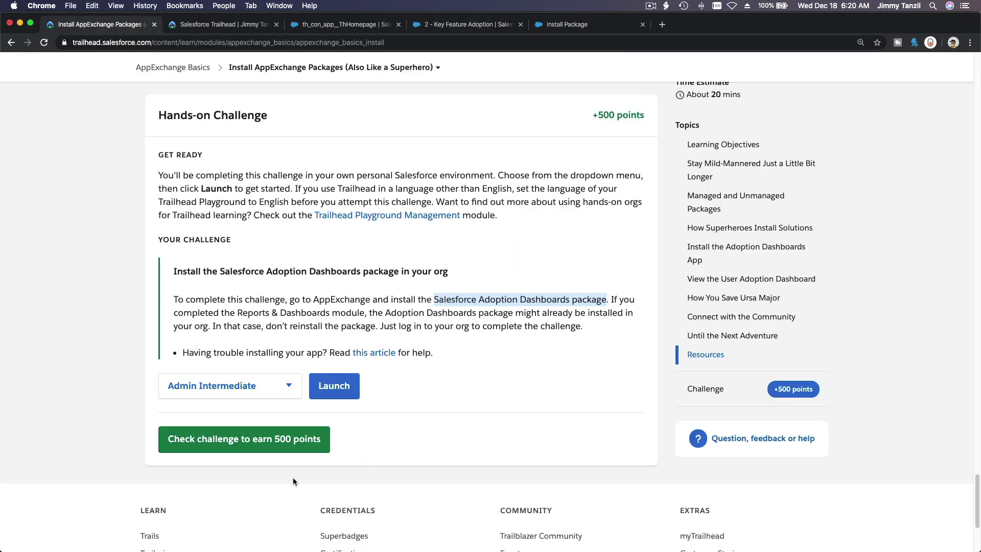
click(257, 445)
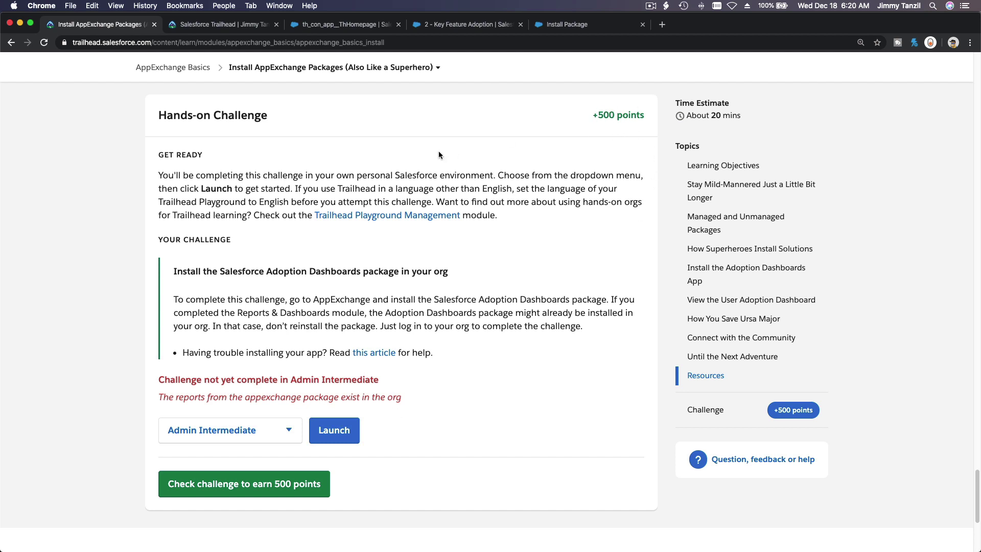
click(44, 43)
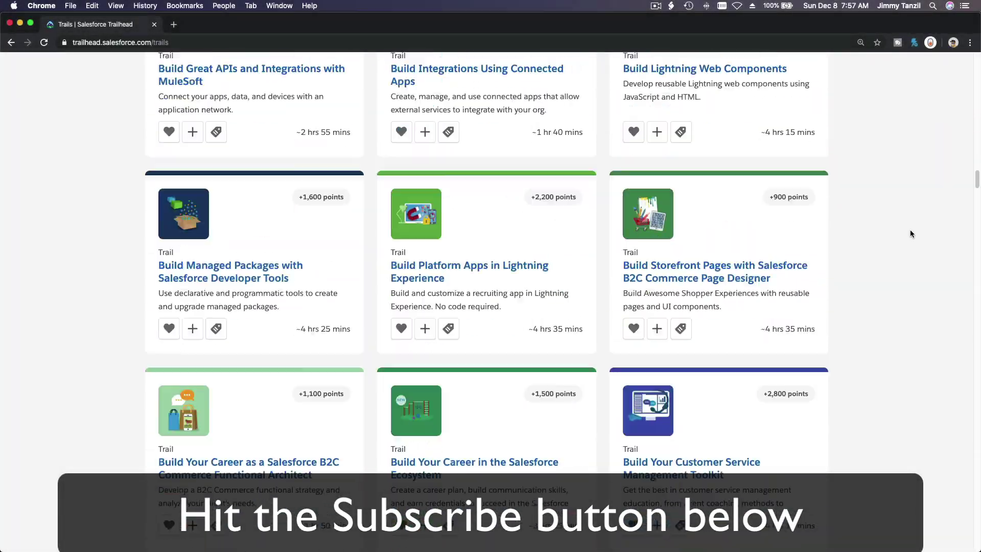
scroll(911, 233, down, 15)
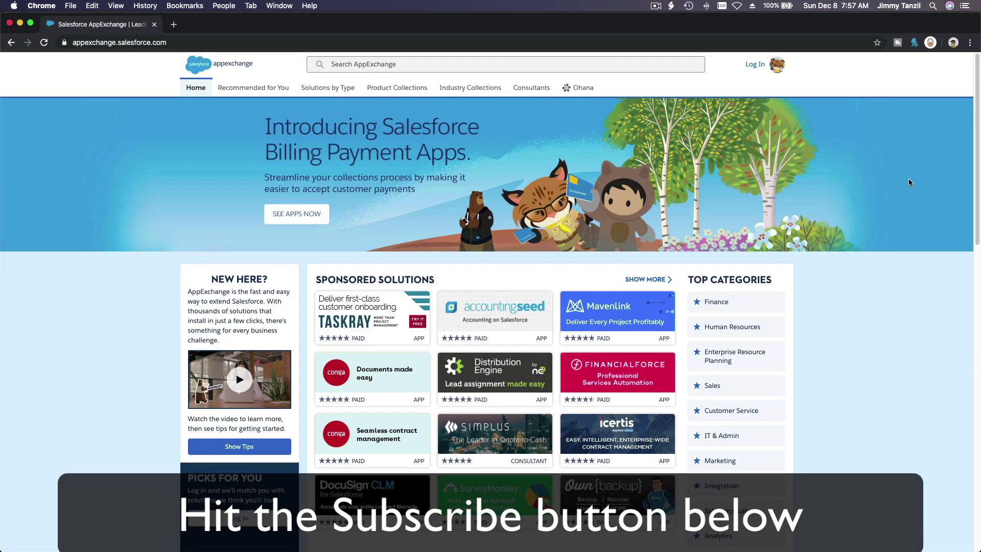
Step: Scroll down through the Trailhead trails and AppExchange home pages
scroll(909, 182, down, 10)
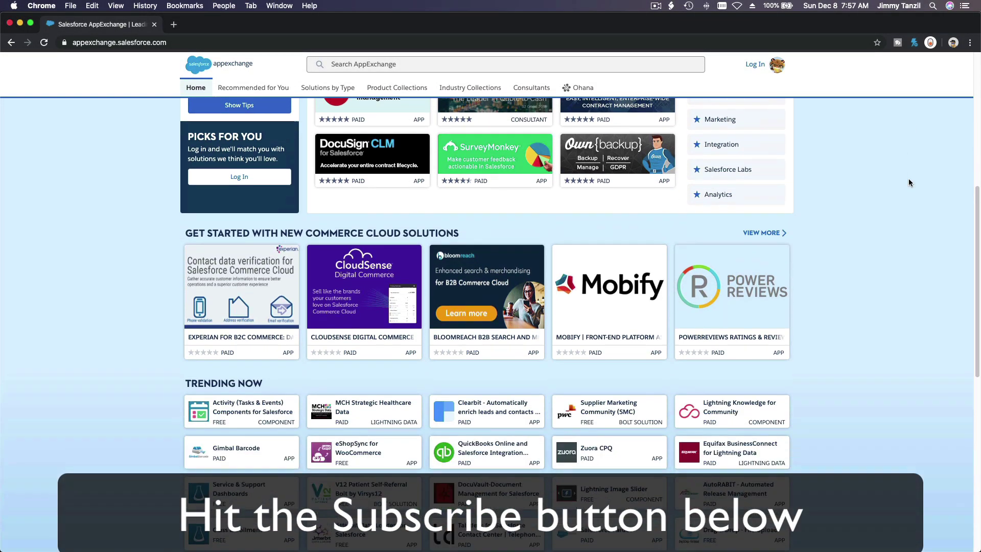
scroll(909, 182, down, 5)
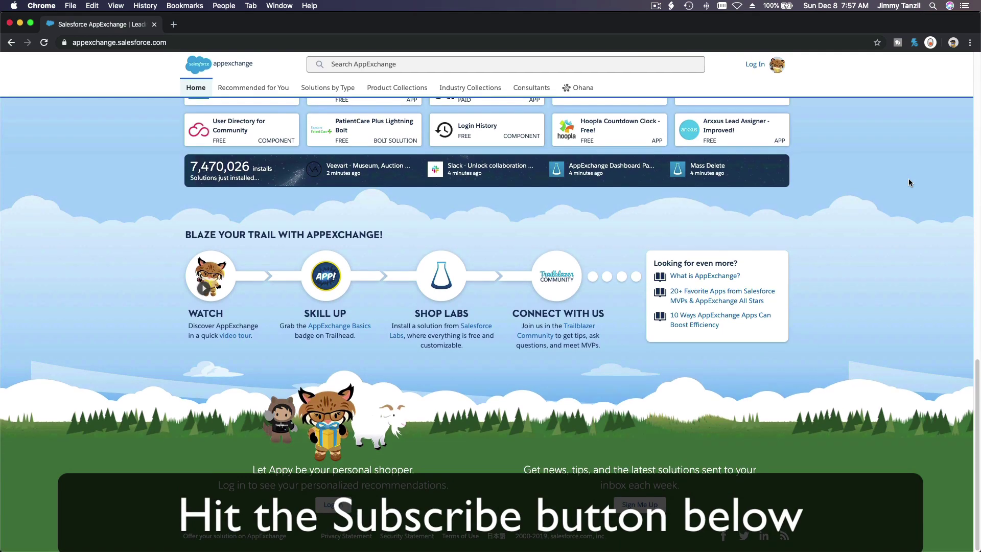